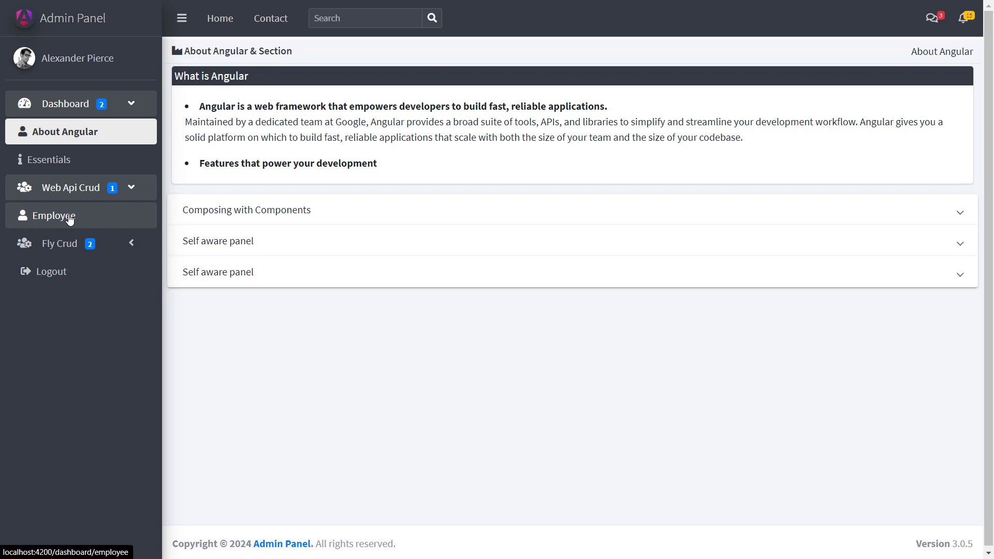
Step: Open the Employee page and toggle the Angular Material table on and off, leaving it hidden
left_click(69, 217)
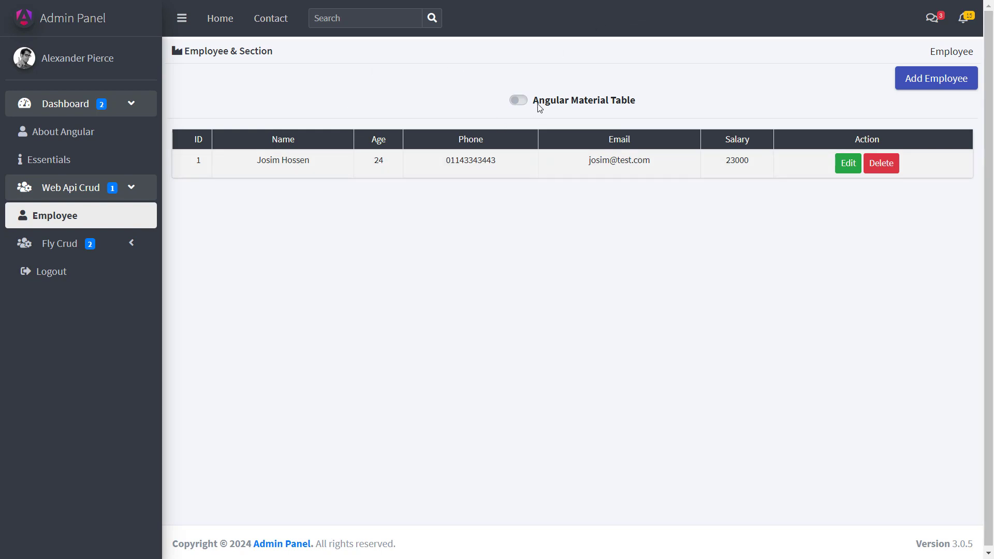
left_click(519, 100)
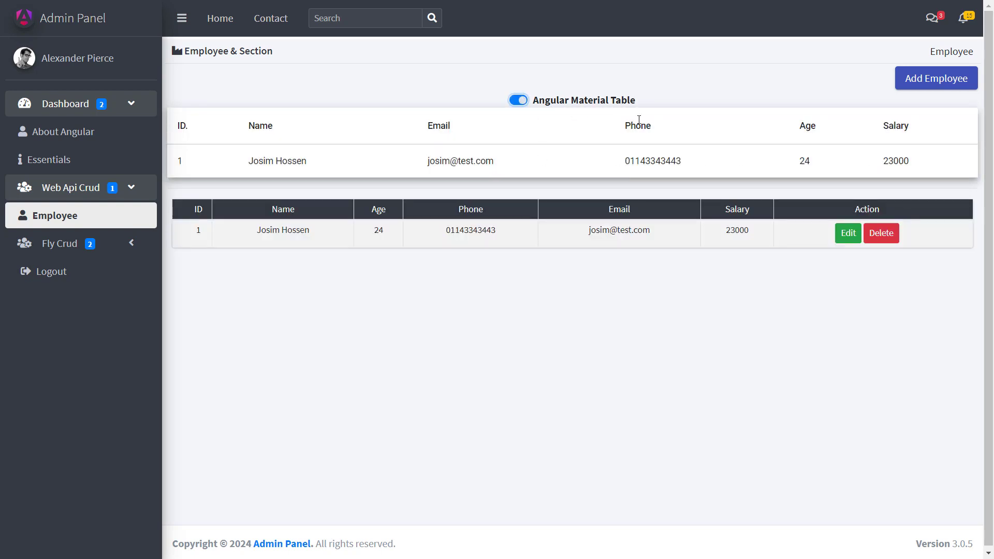
left_click(519, 100)
left_click(519, 99)
left_click(522, 101)
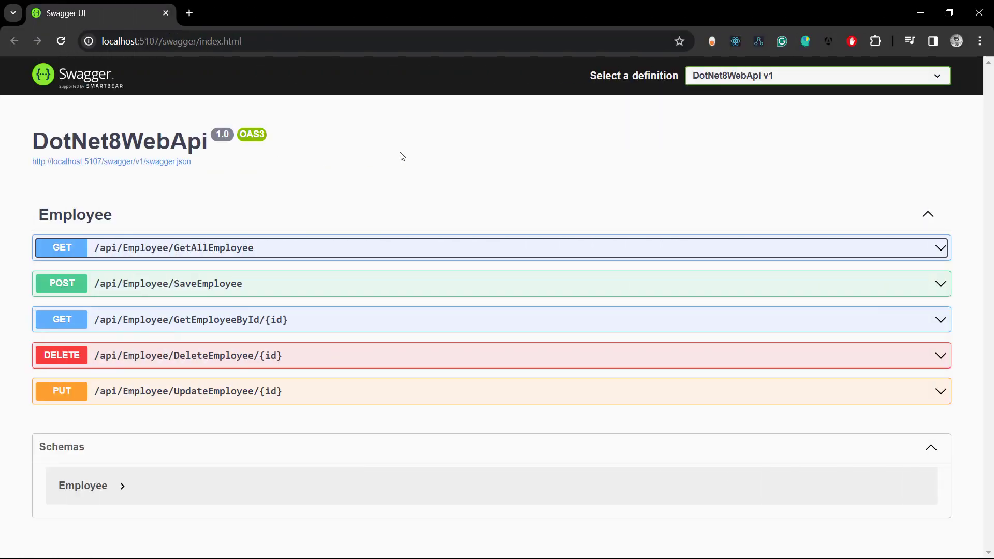
Step: Try out and execute GET /api/Employee/GetAllEmployee in Swagger, then check the response body
left_click(65, 250)
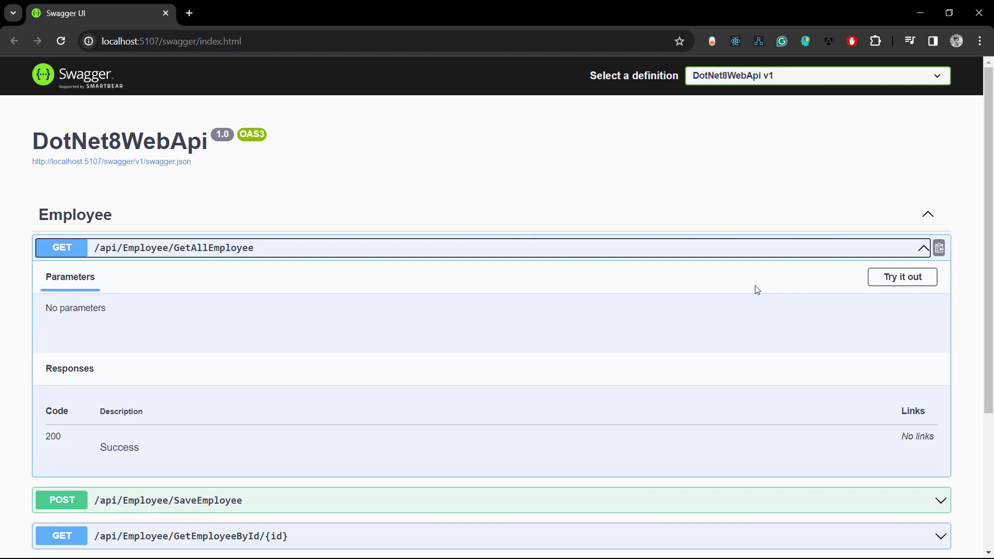
left_click(880, 280)
scroll(687, 281, "down", 2)
left_click(500, 222)
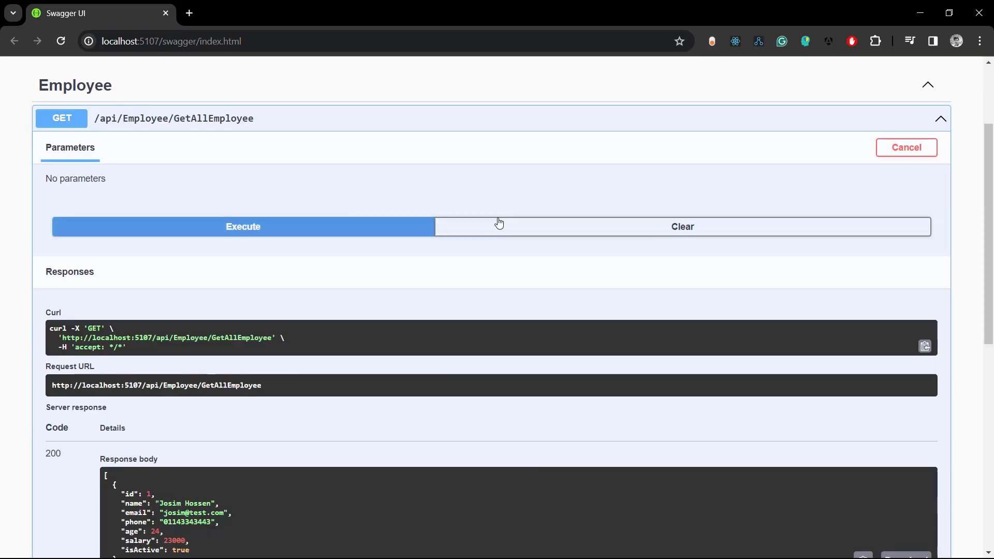
scroll(419, 368, "down", 2)
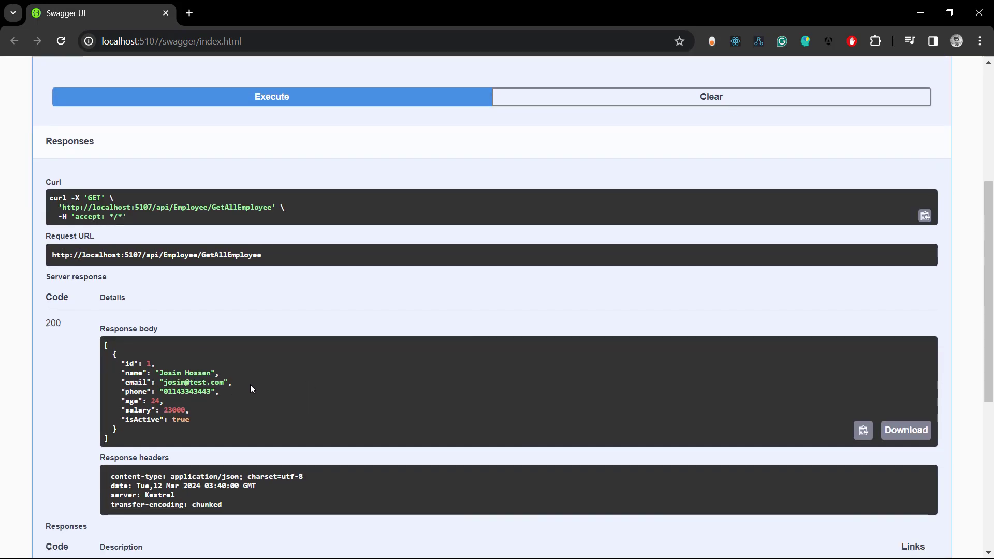
scroll(417, 306, "up", 5)
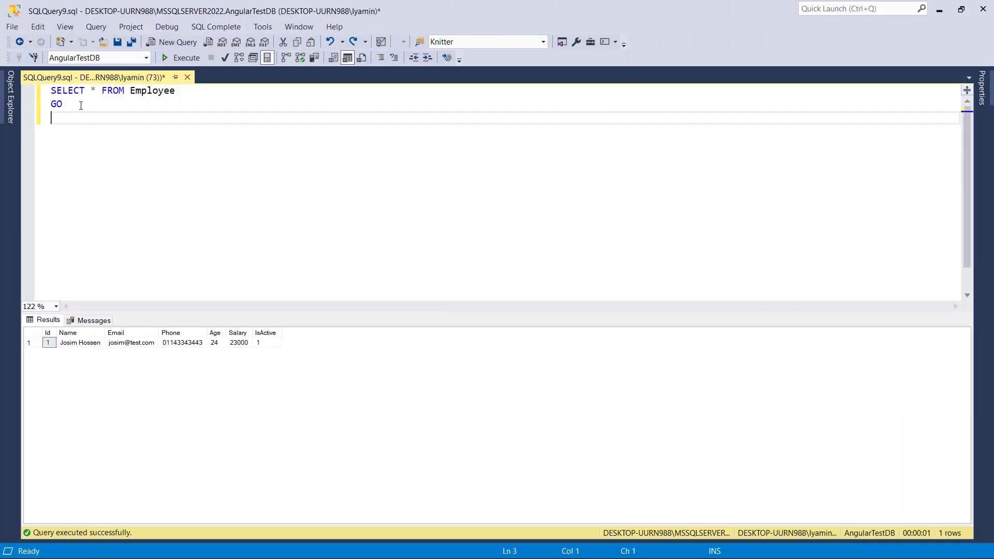
Step: Select the SELECT * FROM Employee query and execute it again
key("ctrl+shift+Home")
left_click(185, 58)
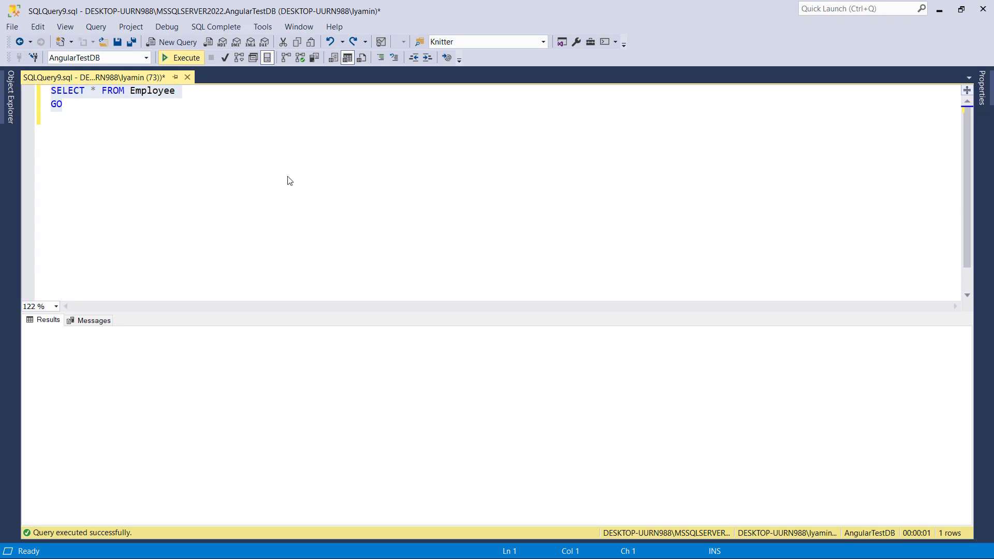
key("F5")
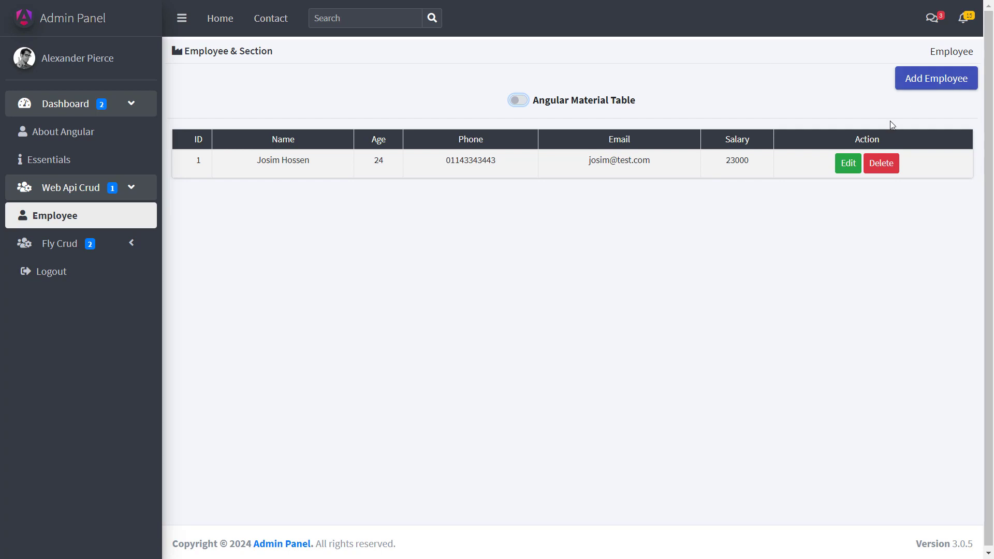
Step: Start a new employee aged 30, entering their name, e-mail address and phone number
left_click(927, 85)
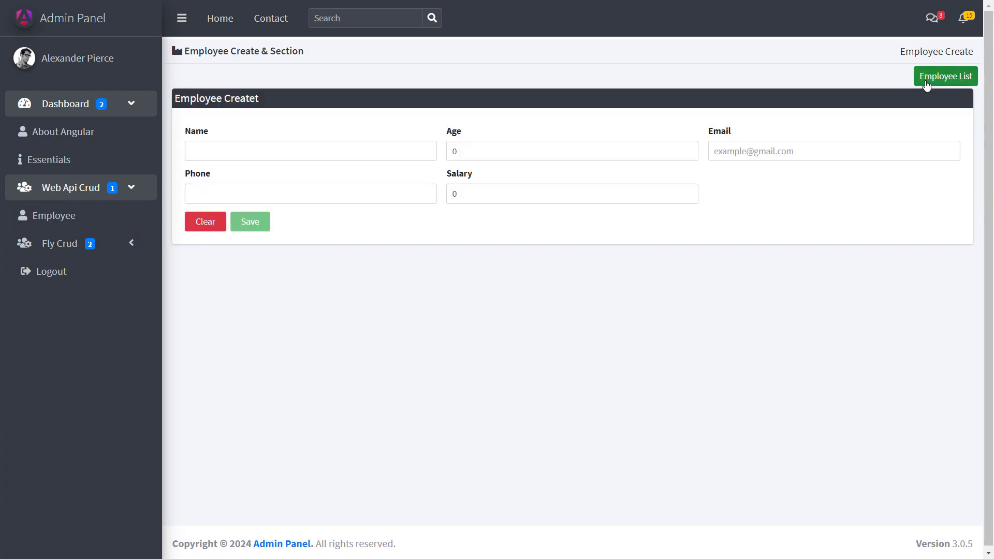
left_click(243, 151)
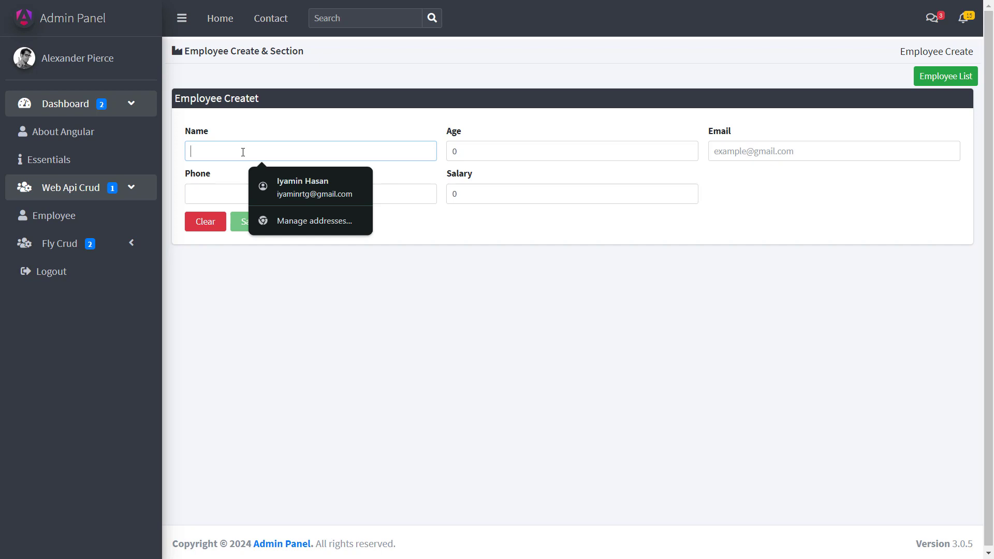
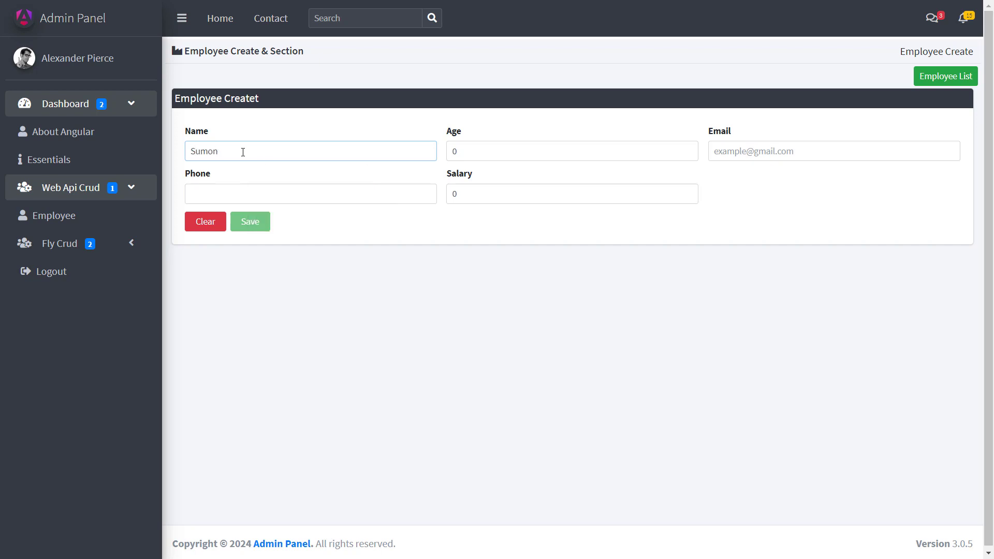
key("Tab")
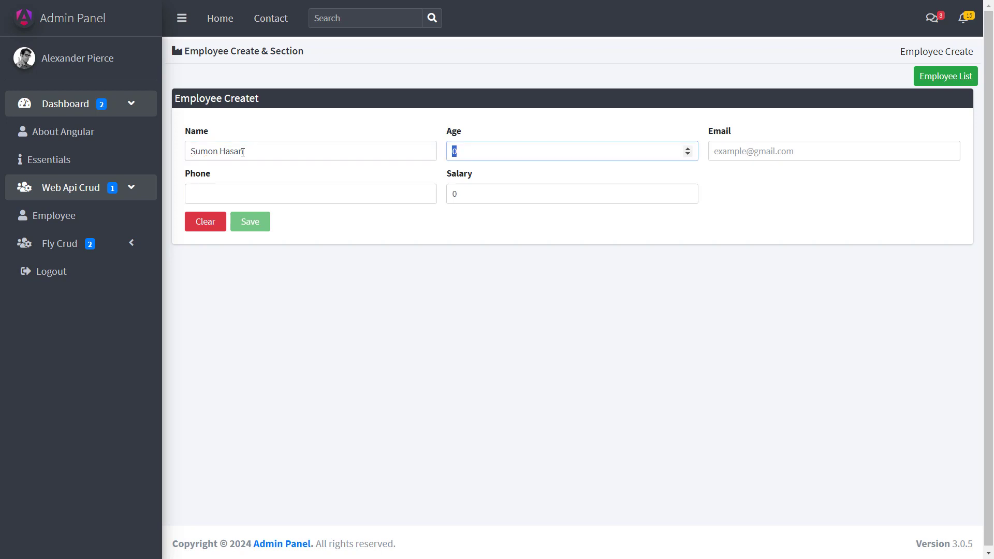
type("30")
key("Tab")
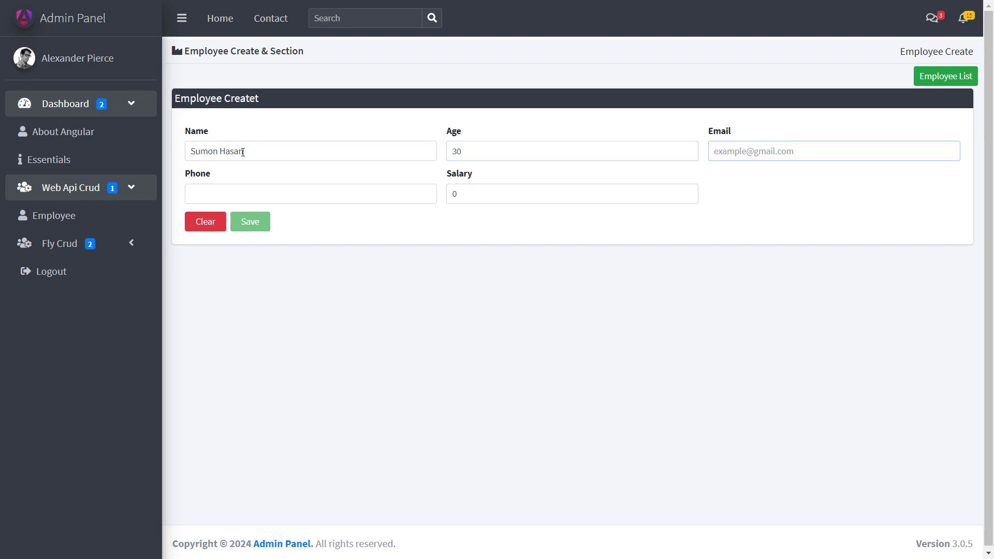
type("sumon@test.com")
key("Tab")
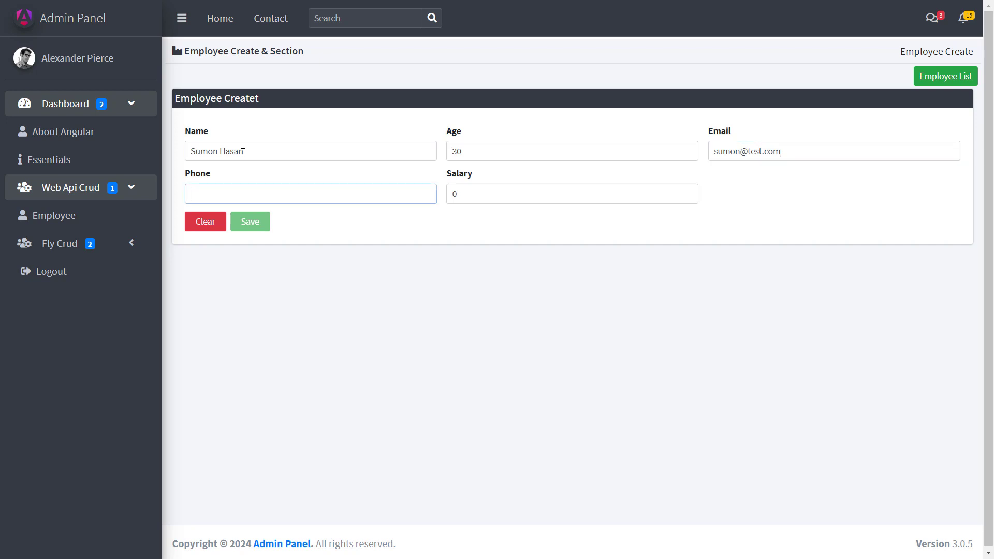
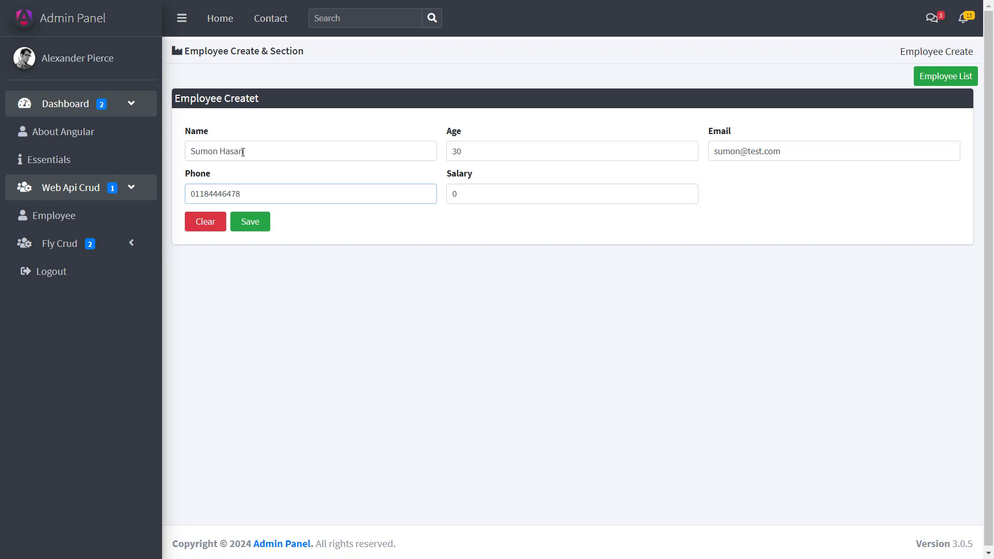
Step: Set the salary to 60000, save the employee and return to the Employee list
key("Tab")
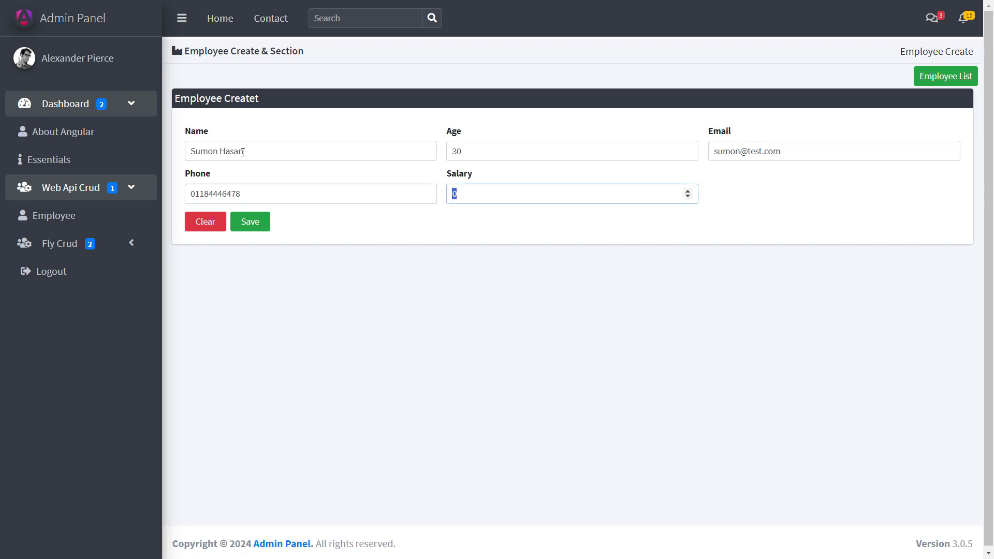
type("40000")
key("BackSpace")
key("BackSpace")
key("BackSpace")
key("BackSpace")
key("BackSpace")
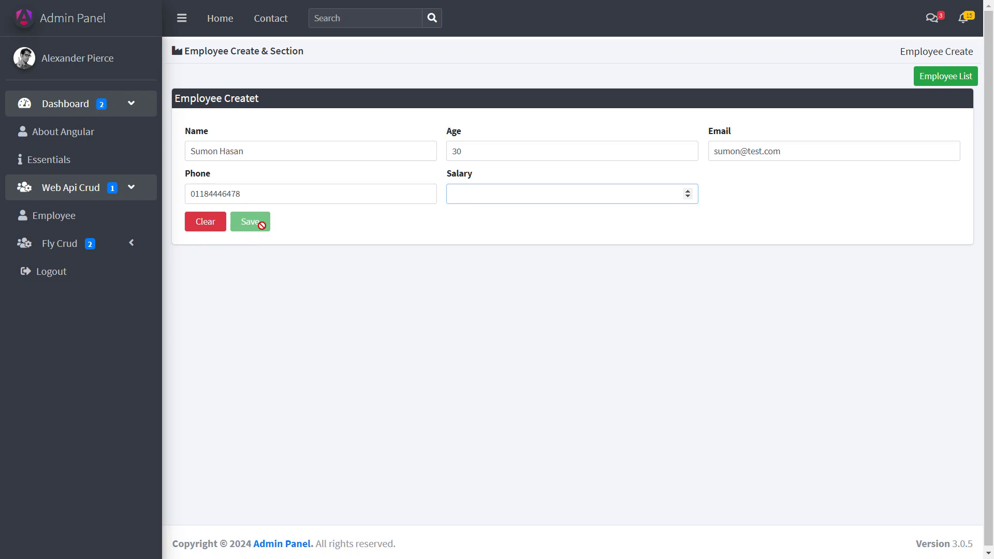
type("60000")
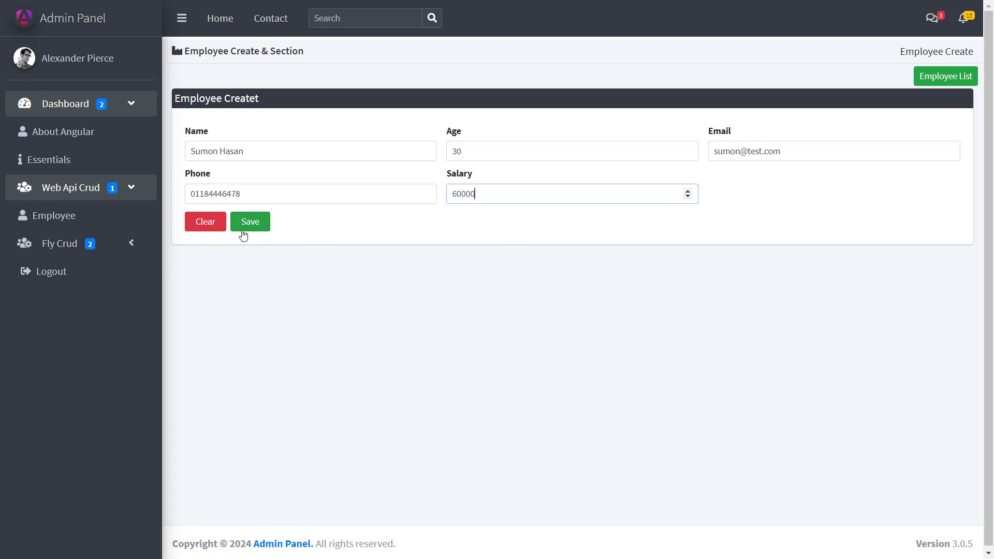
left_click(247, 228)
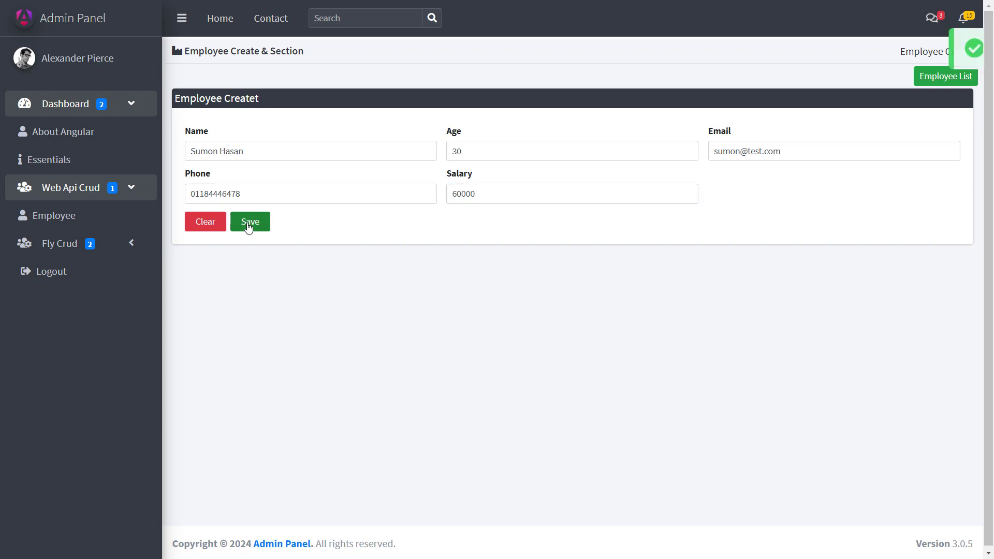
left_click(957, 82)
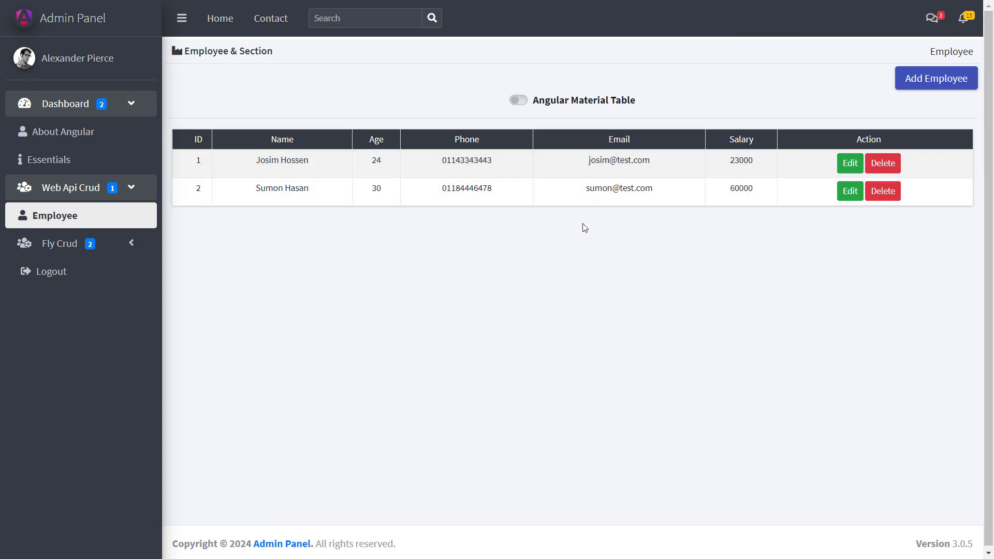
Step: Delete the ID 2 employee and confirm with Yes
left_click(882, 191)
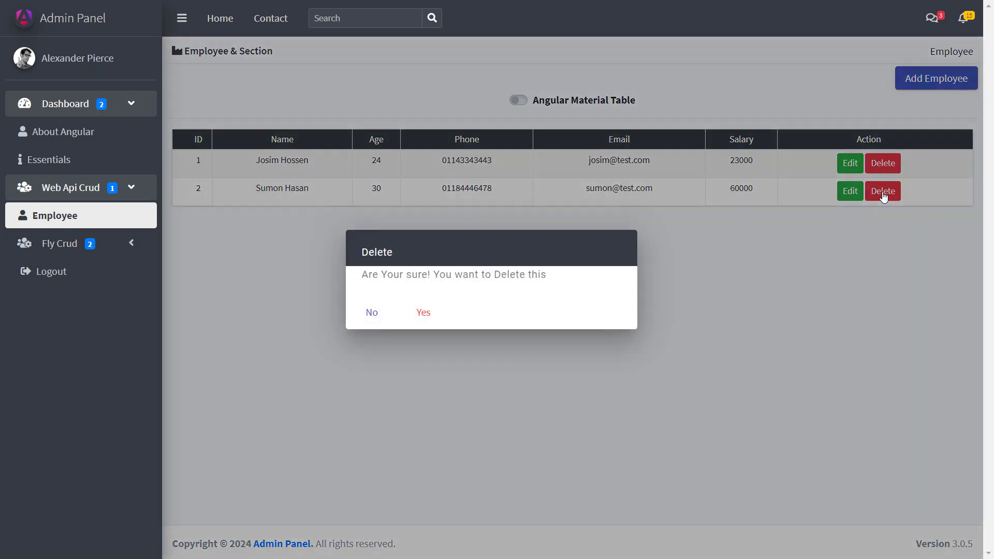
left_click(421, 314)
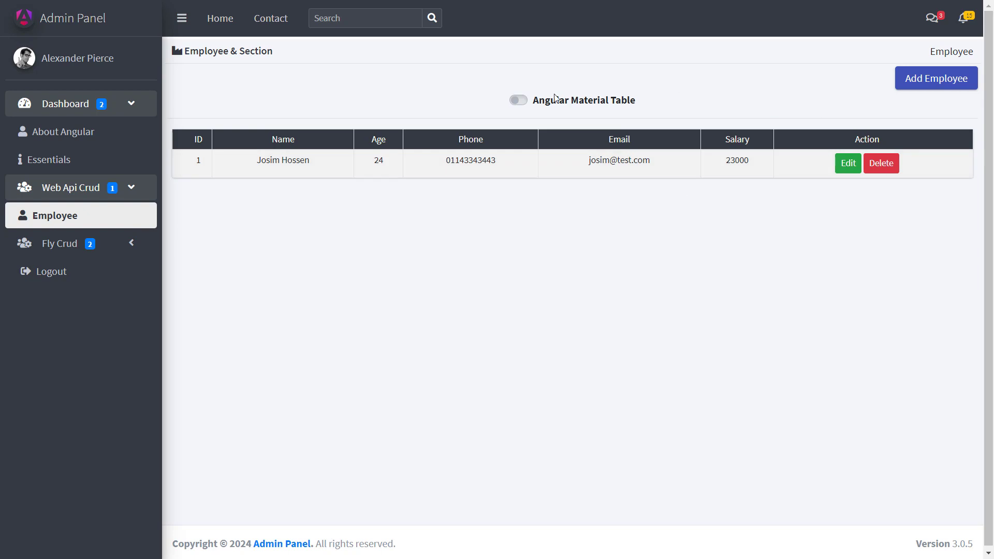
Step: Edit the remaining employee, replace the salary with 20000 and click Update
left_click(849, 170)
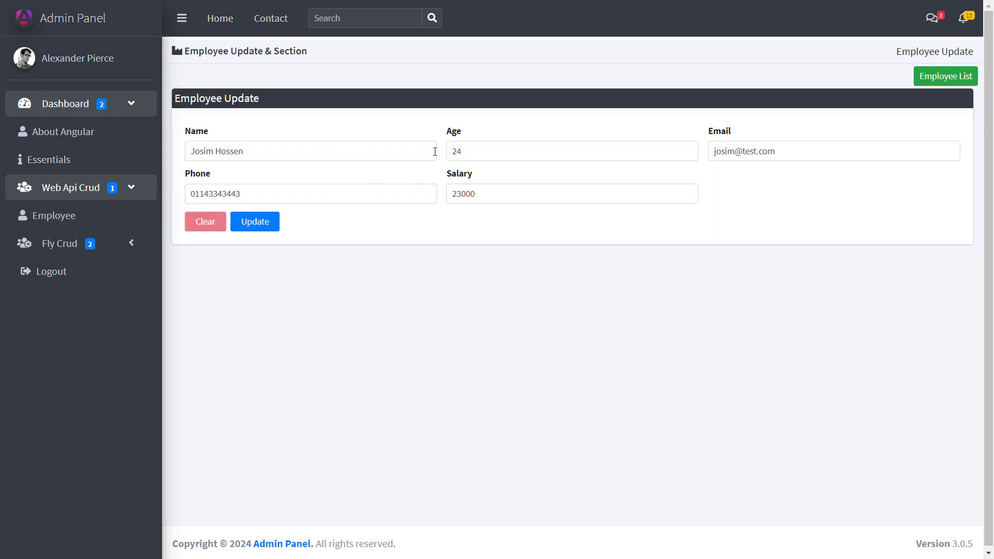
left_click(487, 192)
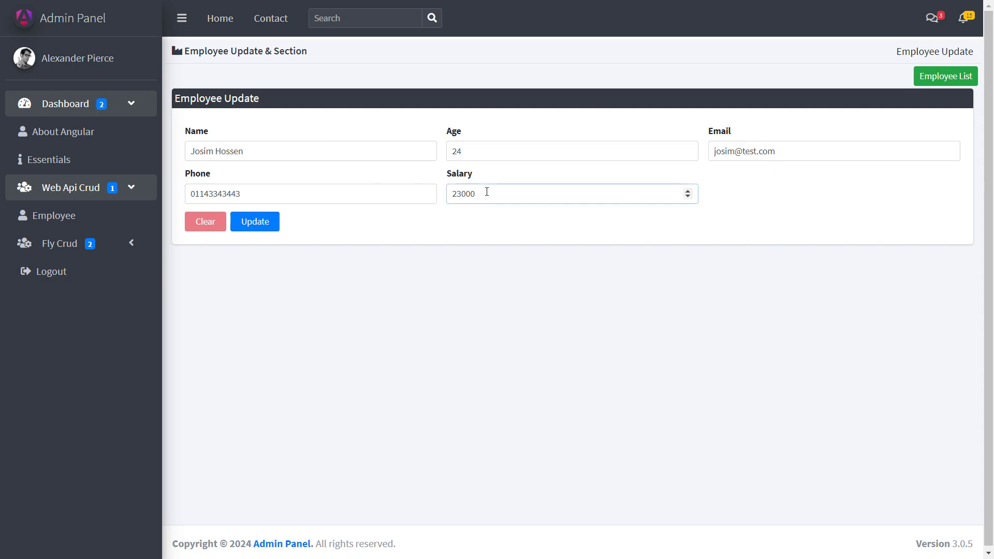
key("BackSpace")
key("BackSpace")
key("BackSpace")
key("BackSpace")
key("BackSpace")
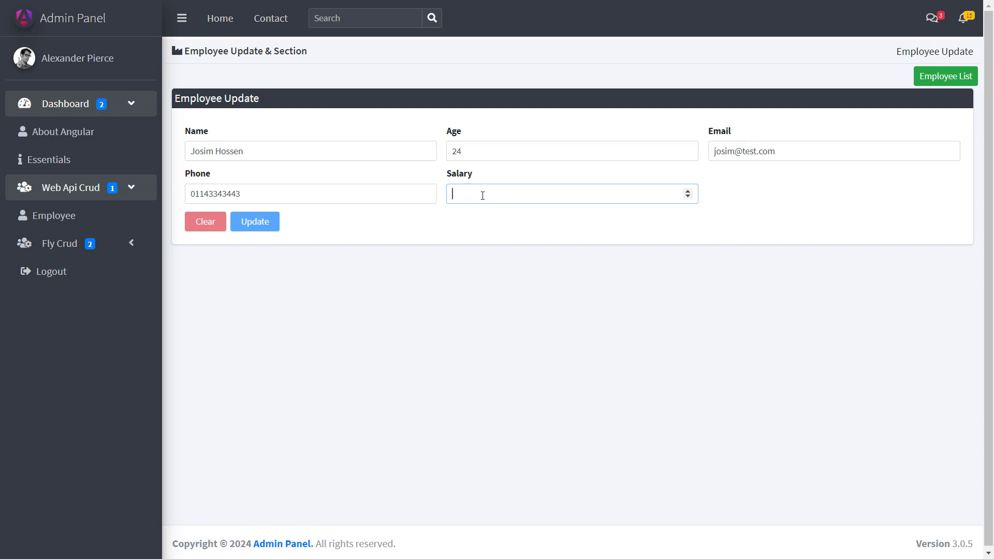
type("2")
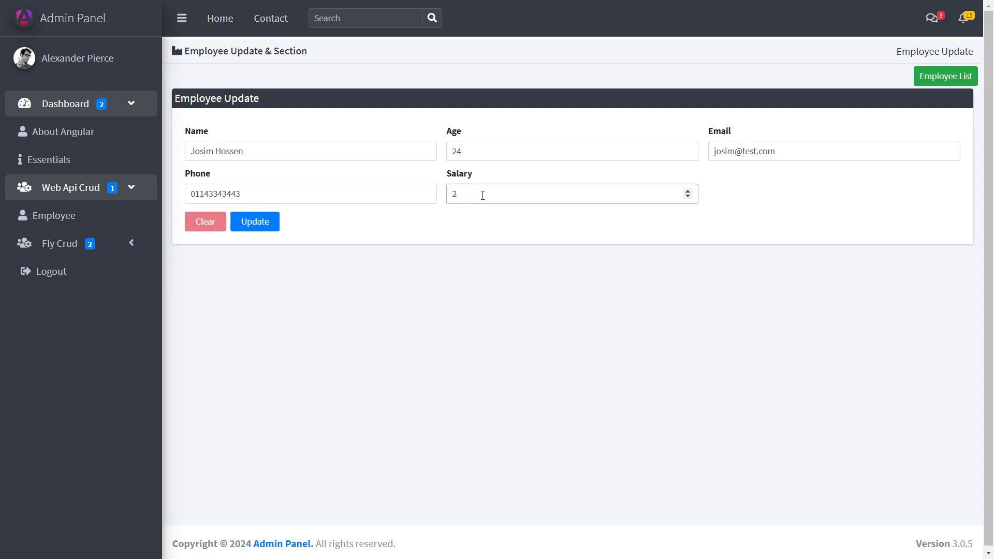
type("0000")
left_click(262, 230)
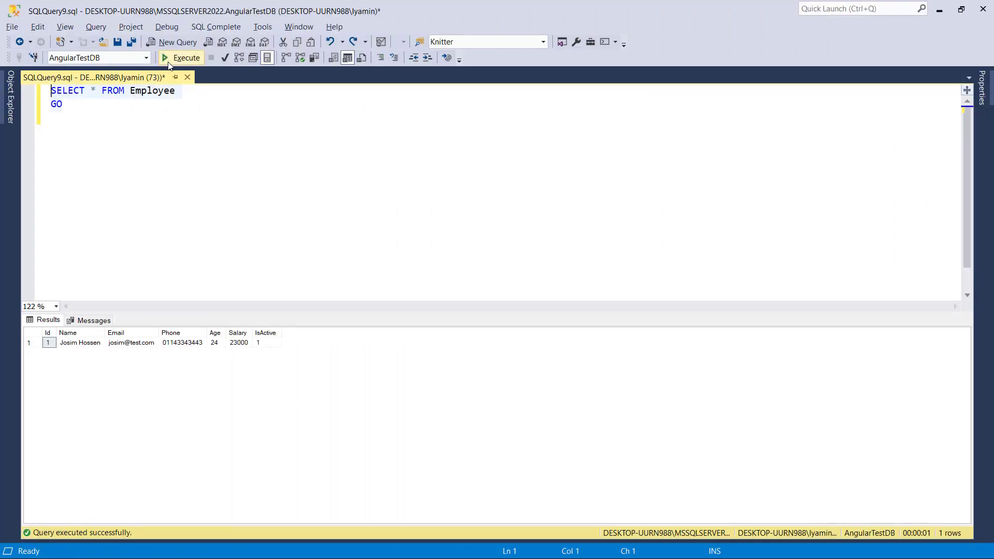
Step: Rerun the Employee SELECT and begin an UPDATE Employee statement on a new line
left_click(176, 58)
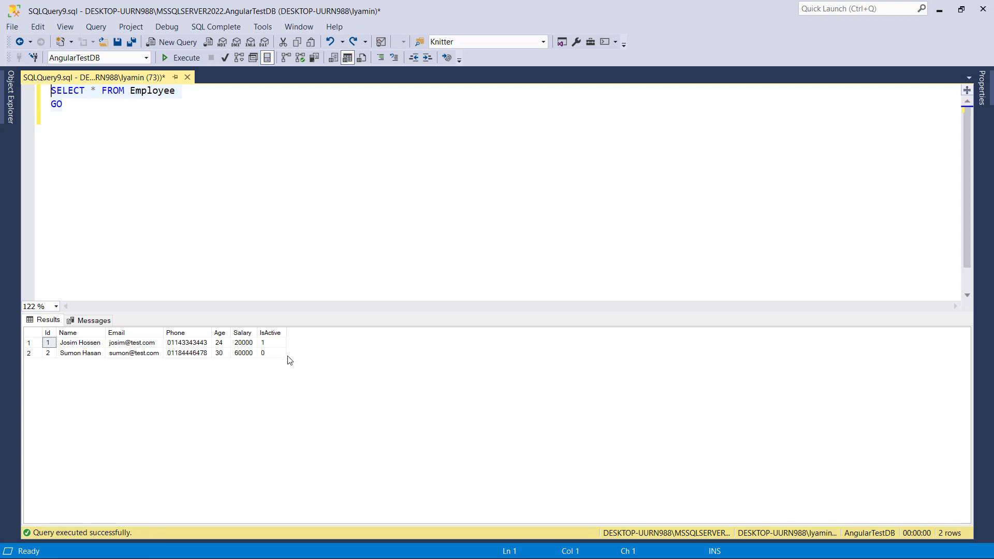
left_click(136, 111)
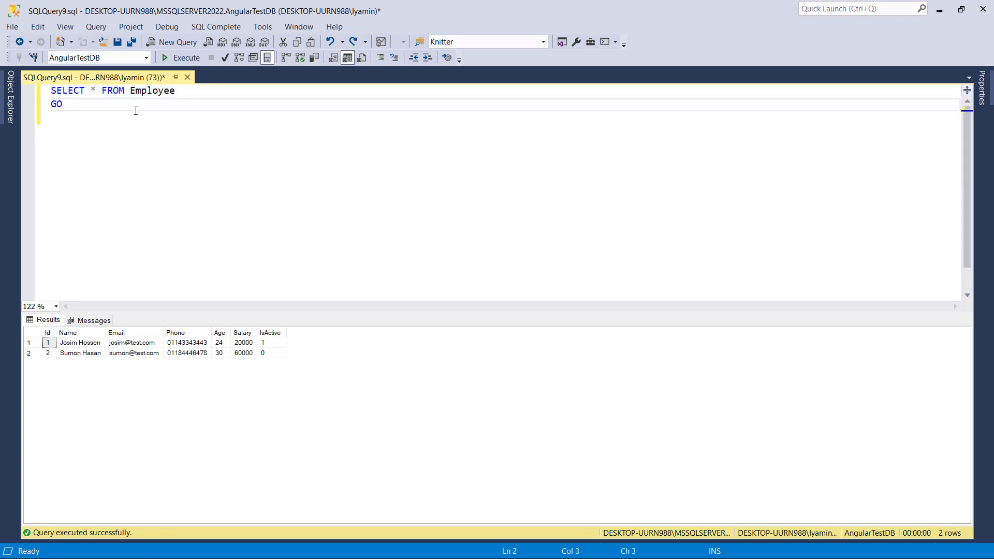
key("Return")
key("Return")
type("up")
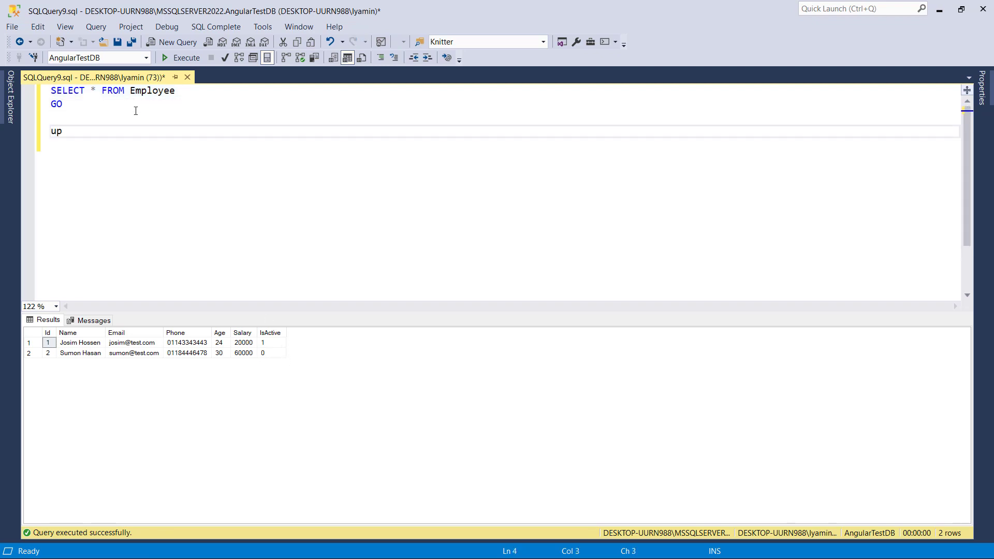
type("da")
key("Tab")
type("emp")
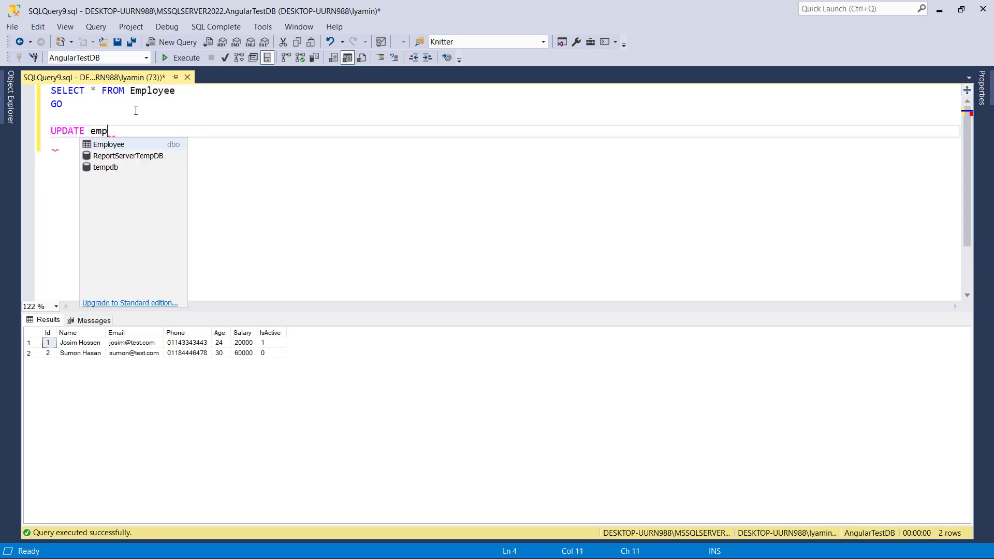
key("Tab")
Step: Finish it as SET IsActive=1, run only that UPDATE, and return to the browser
type("se")
key("Tab")
type("is")
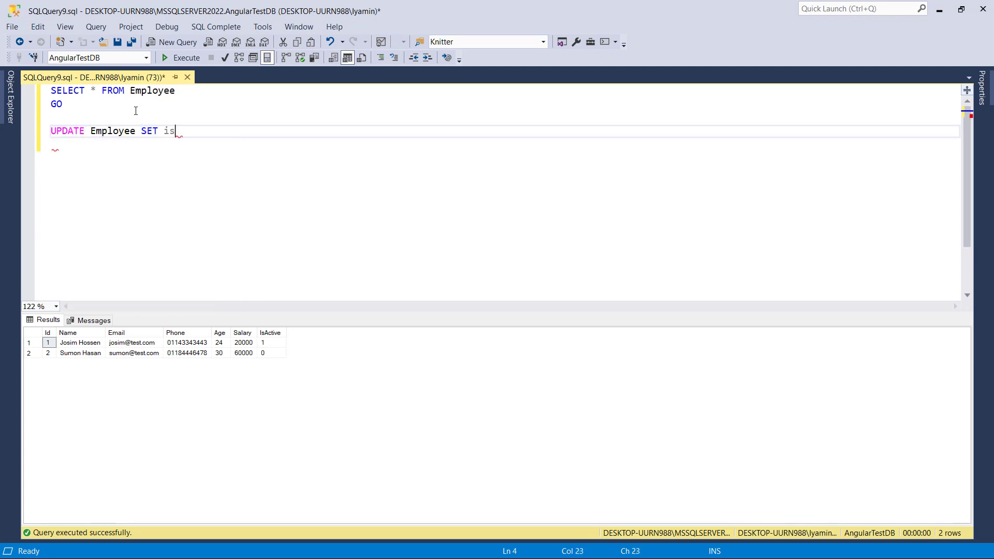
key("Tab")
type("=1")
key("Home")
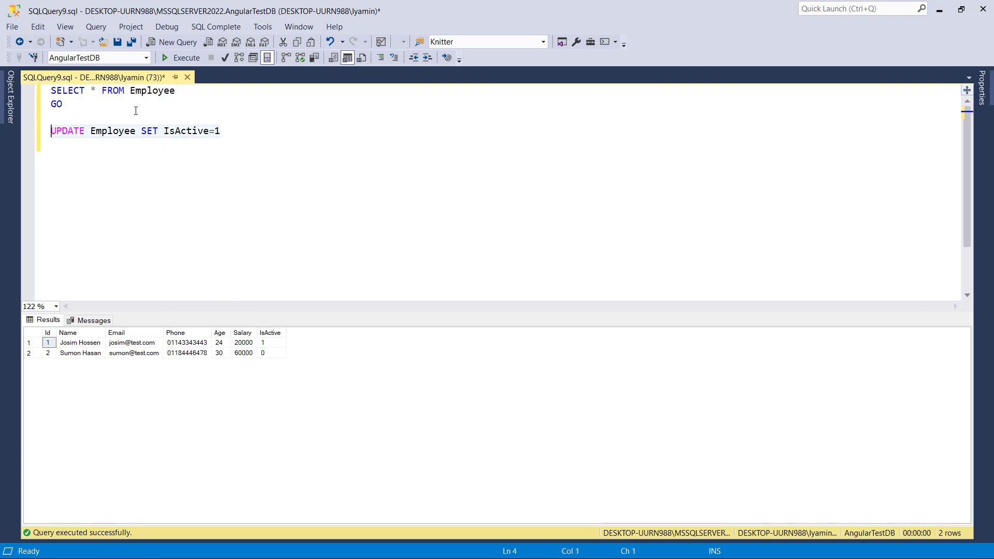
key("ctrl+shift+e")
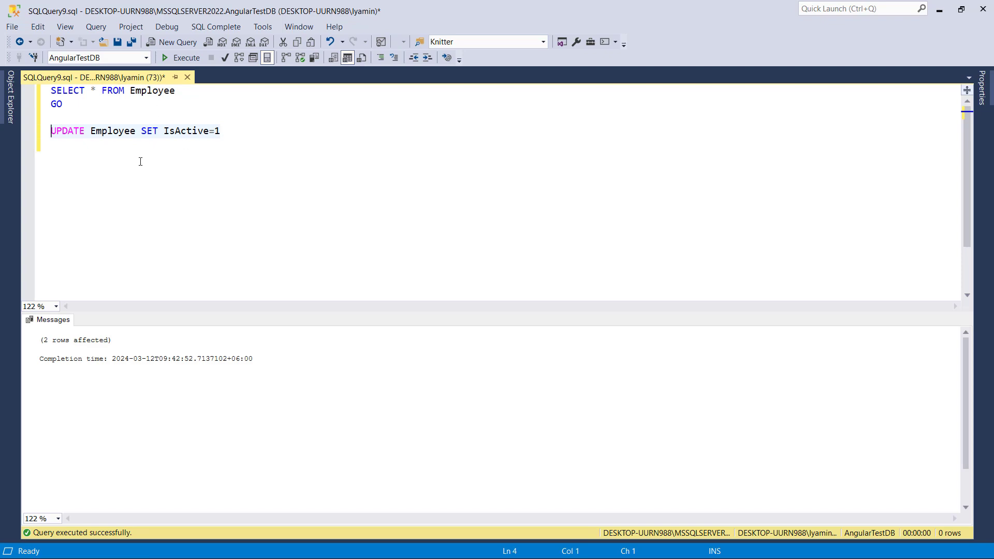
key("alt+Tab")
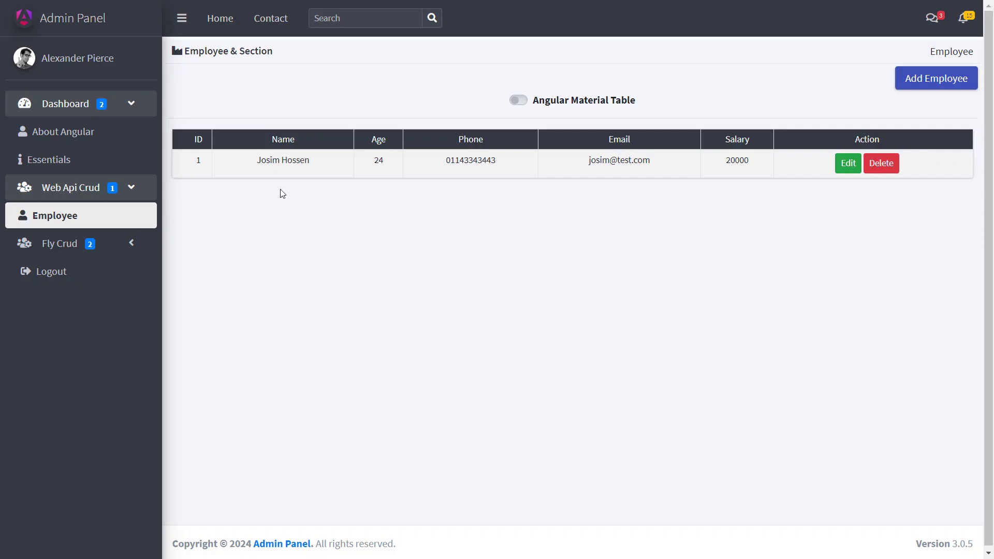
Step: Reload the Employee list, expand the sidebar and expand the Fly Crud section
key("F5")
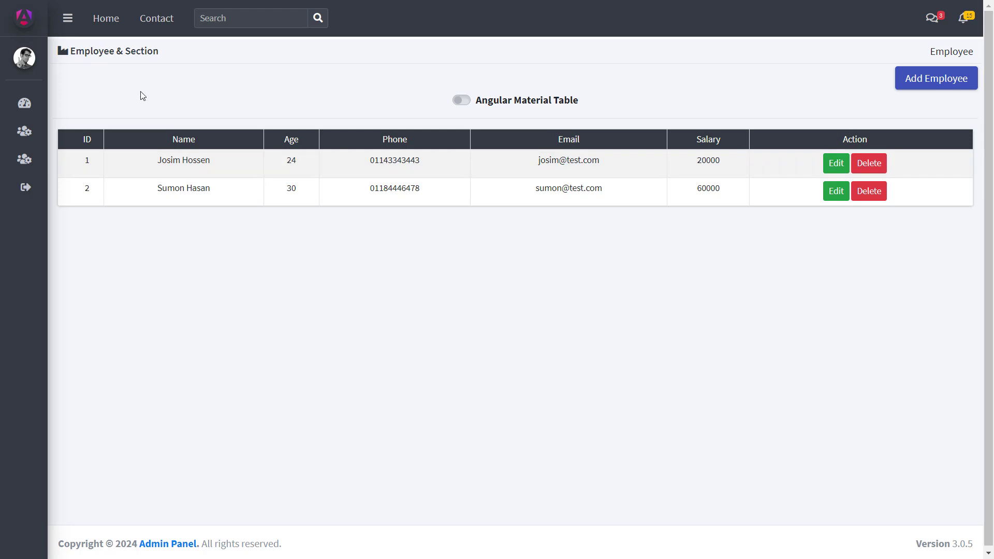
left_click(68, 19)
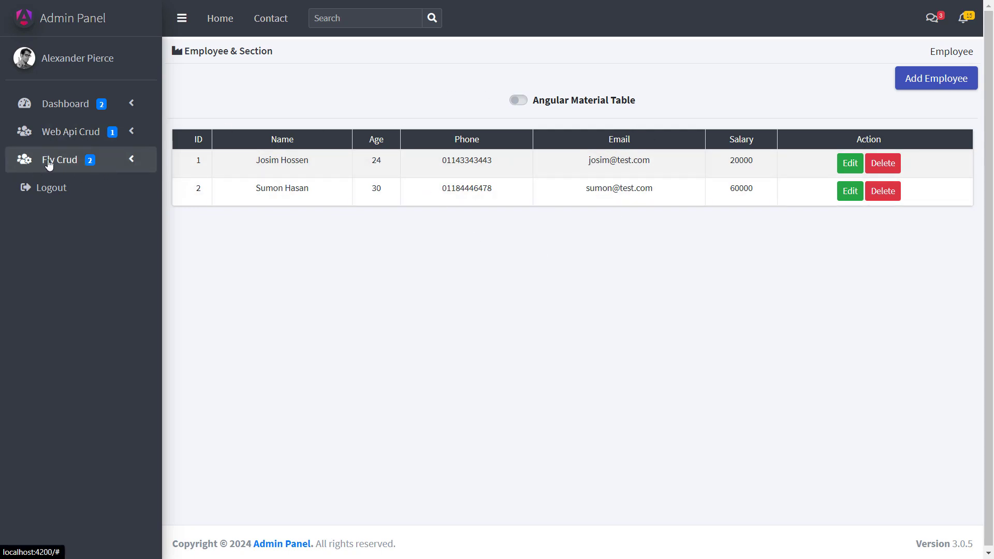
left_click(131, 159)
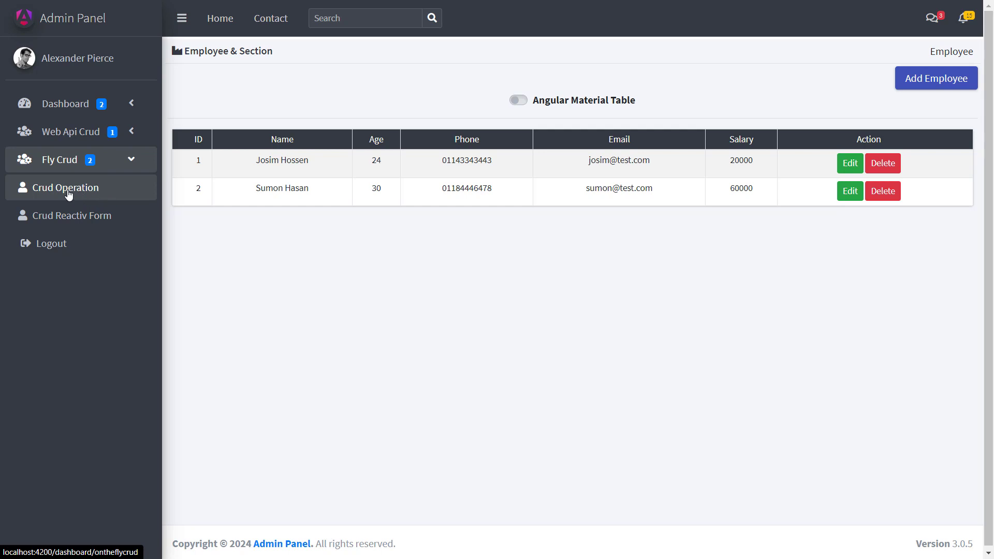
Step: Open Crud Operation under Fly Crud, then switch to VS Code
left_click(69, 194)
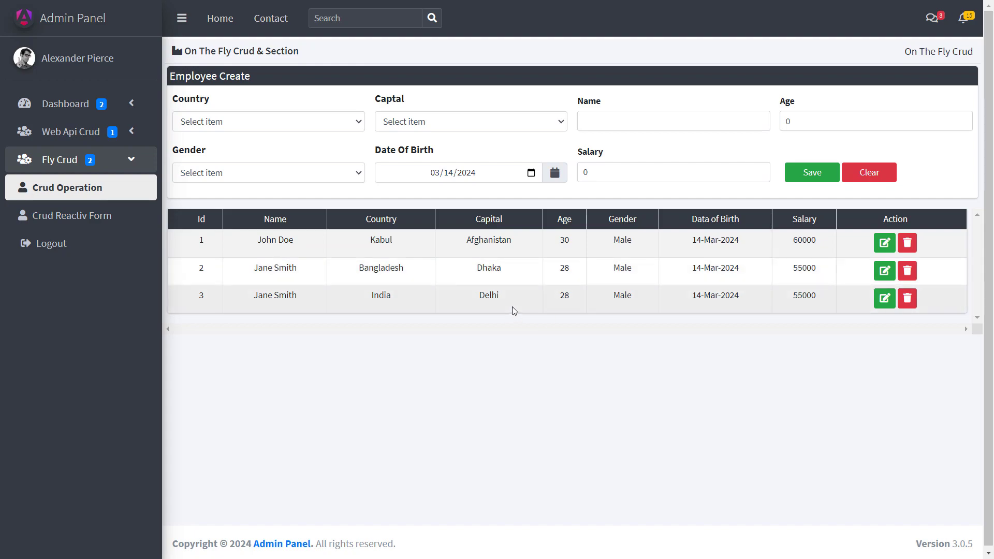
key("alt+Tab")
Step: Open src/app/components/ontheflycrud/ontheflycrud.component.ts and scroll to the EmployeeList sample data
left_click(47, 110)
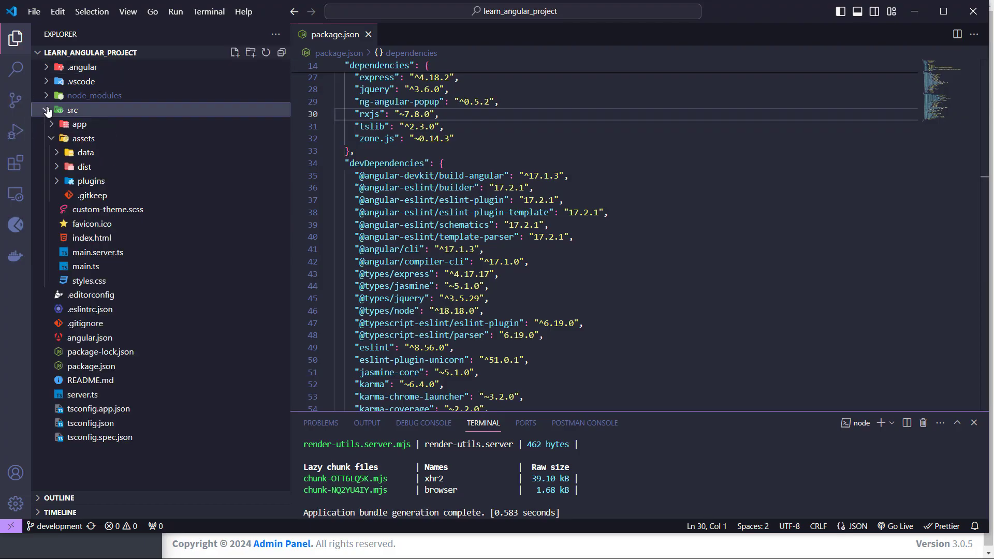
left_click(52, 125)
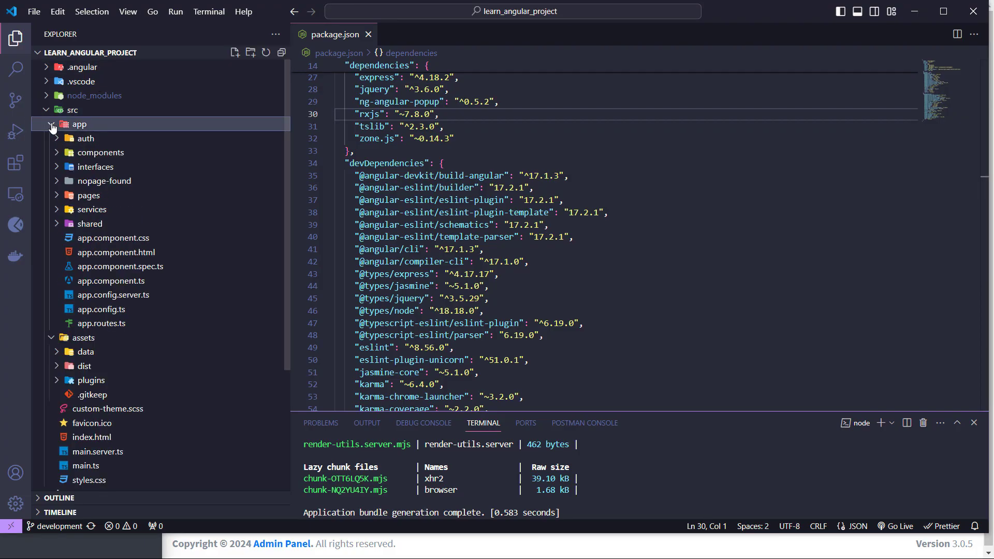
left_click(58, 154)
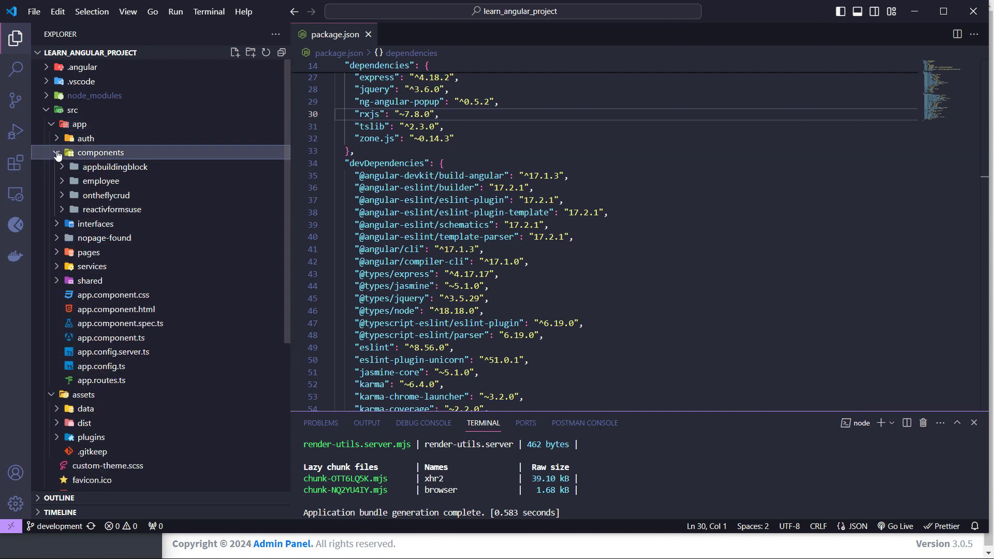
left_click(103, 196)
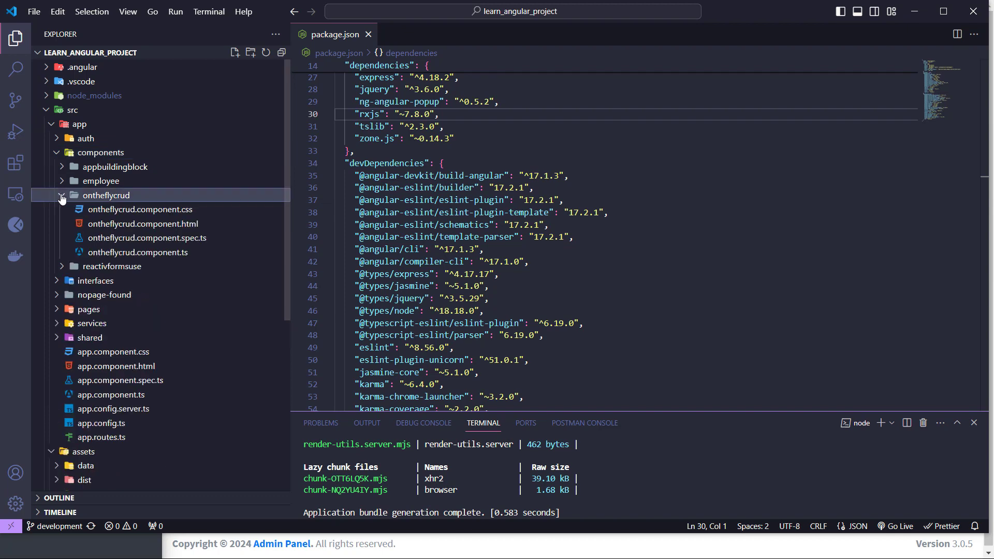
left_click(166, 253)
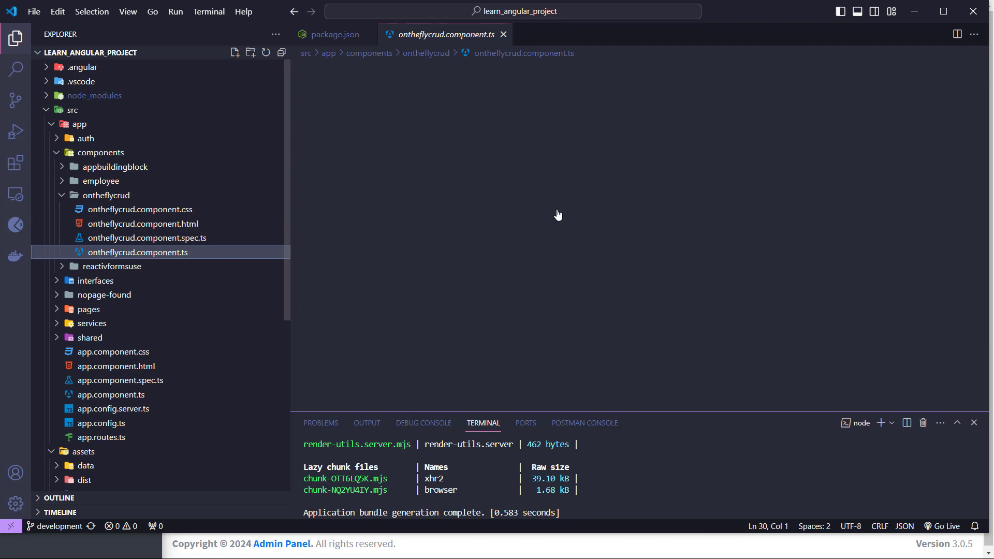
scroll(538, 232, "down", 9)
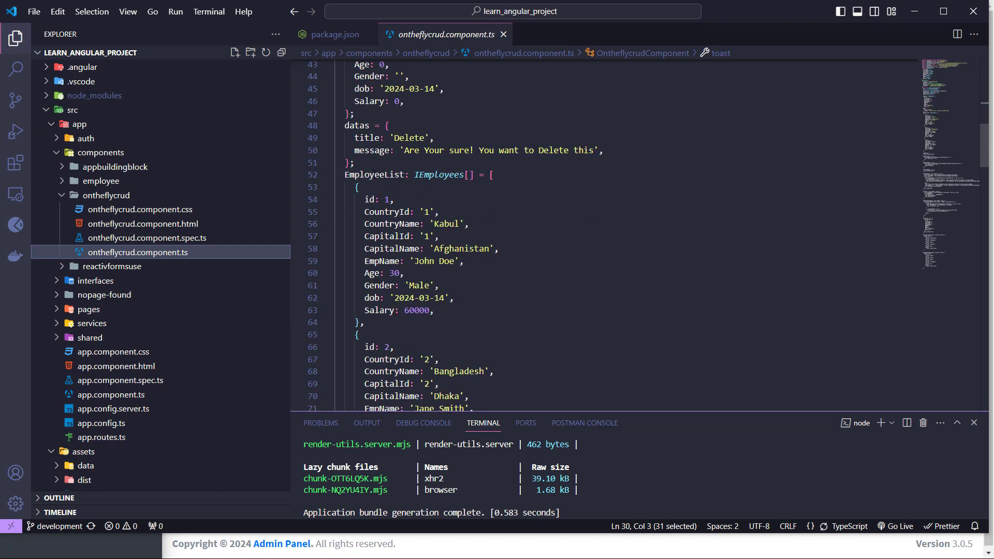
scroll(443, 235, "down", 3)
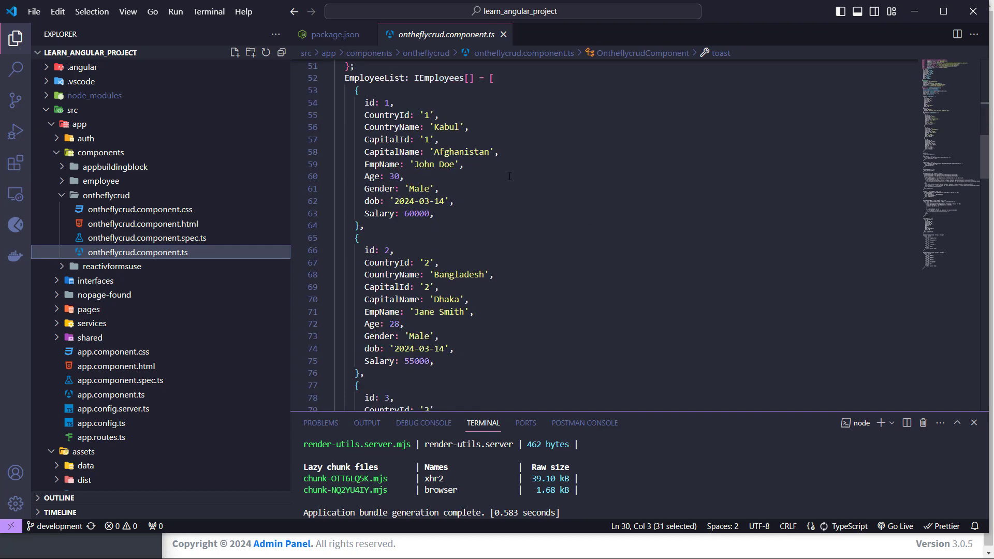
key("alt+Tab")
Step: Delete the third employee row, then start a new employee: Bangladesh, Dhaka, first suggested name
left_click(907, 298)
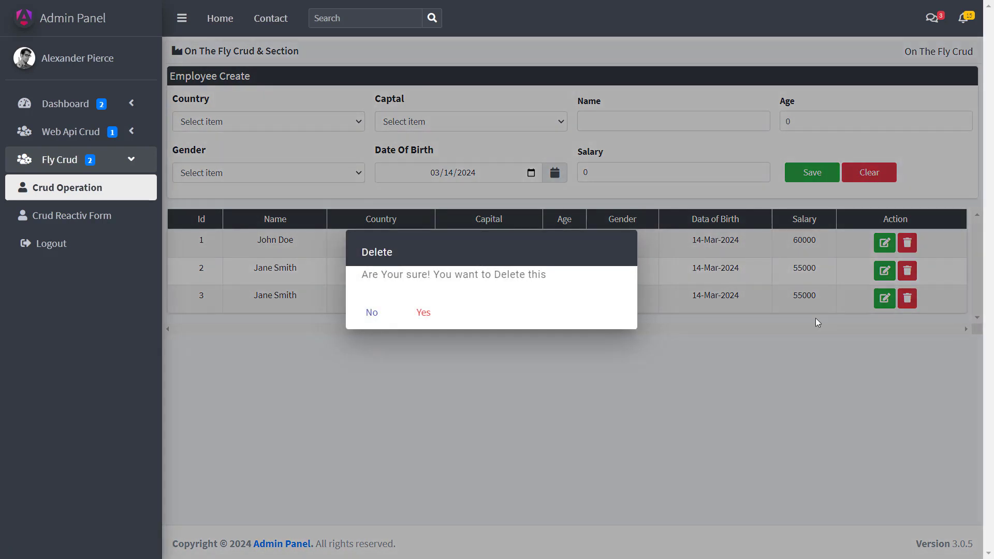
left_click(426, 312)
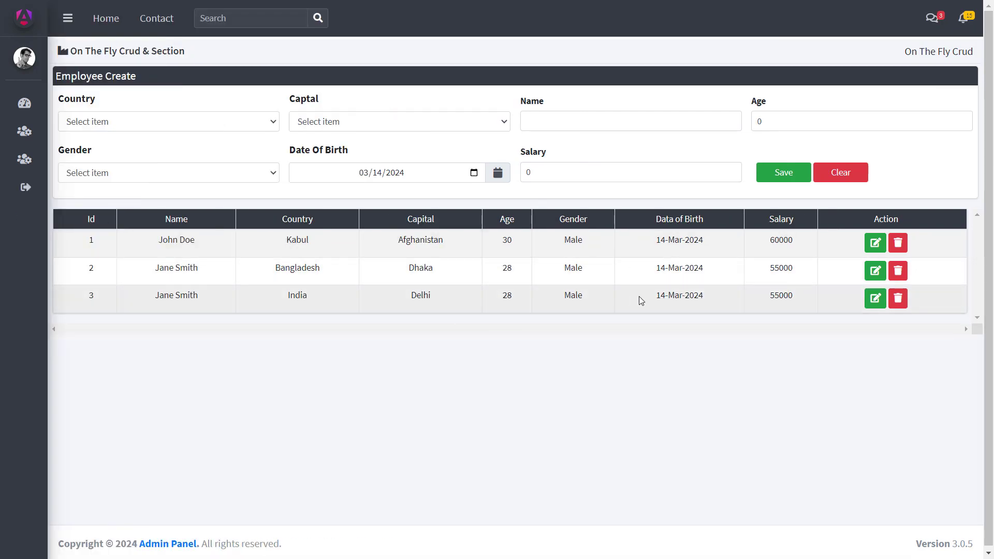
left_click(154, 123)
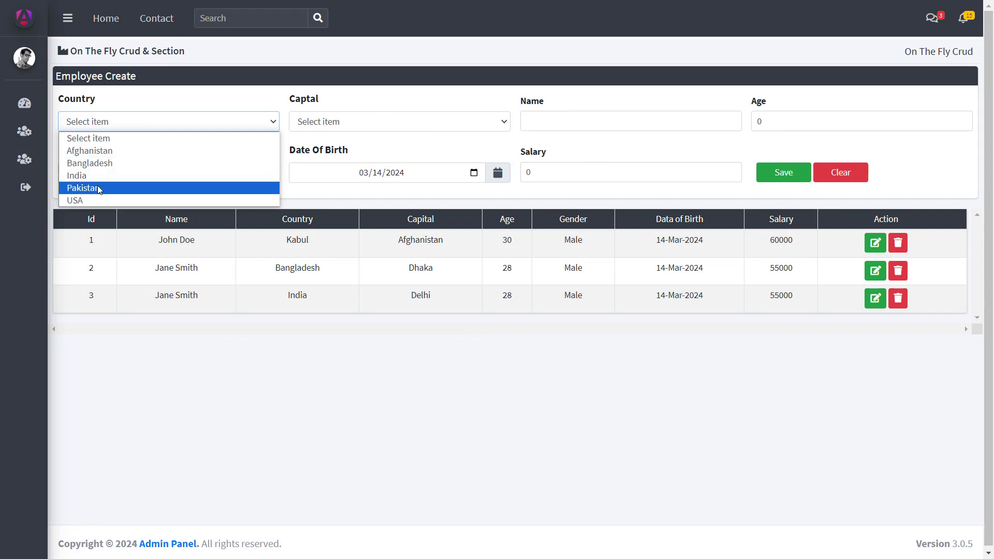
left_click(96, 162)
left_click(357, 125)
left_click(422, 149)
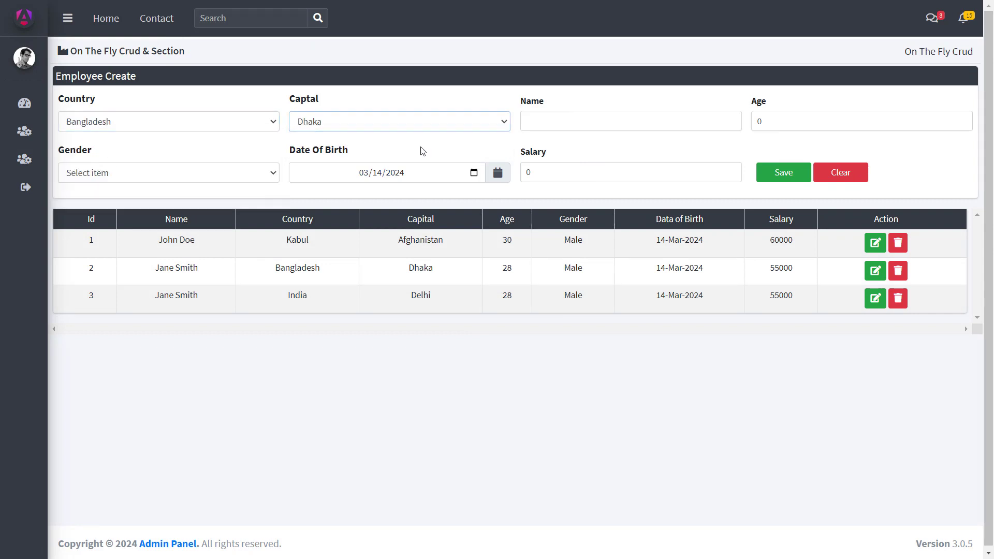
left_click(548, 122)
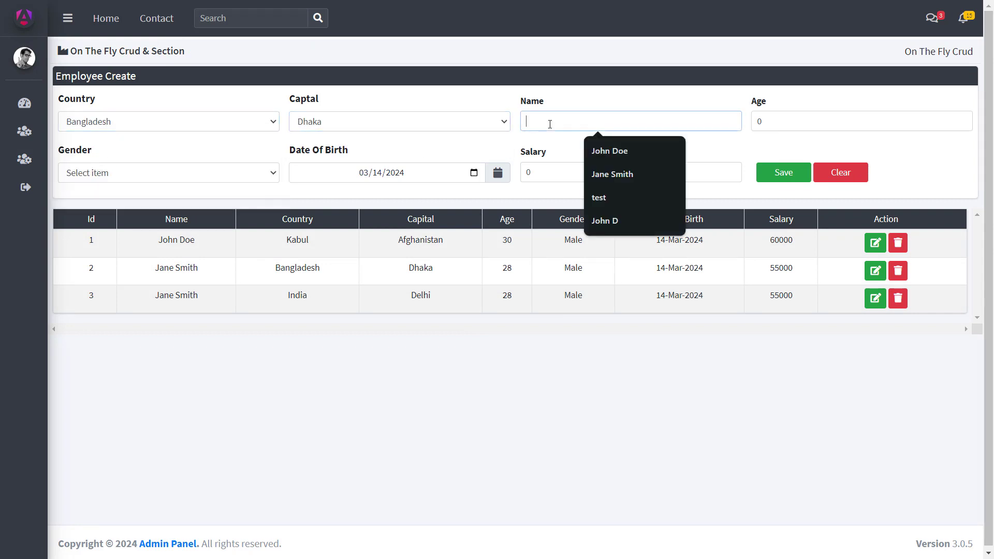
left_click(621, 158)
Step: Set gender Male, birth date 03/16/2024 and salary 30000, and save the new employee
key("Tab")
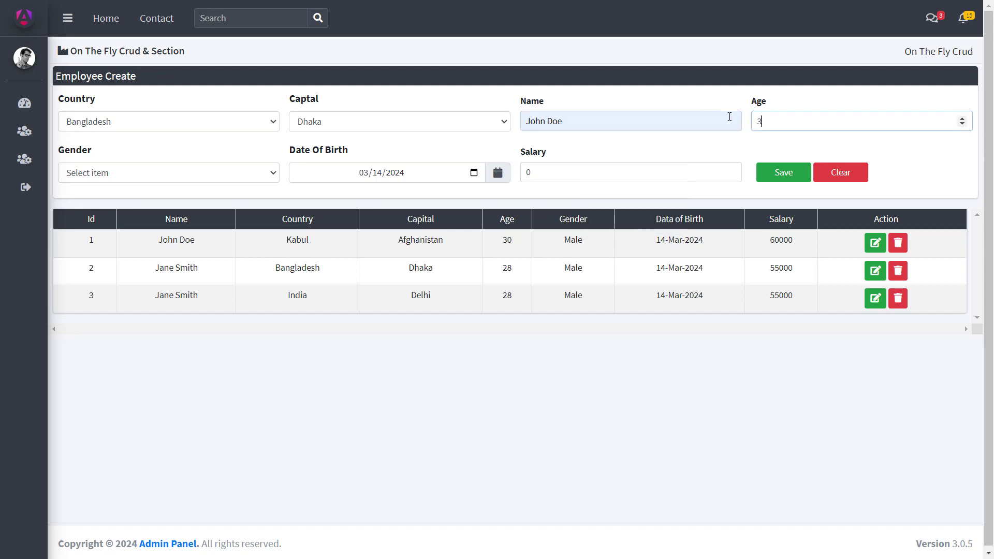
left_click(150, 176)
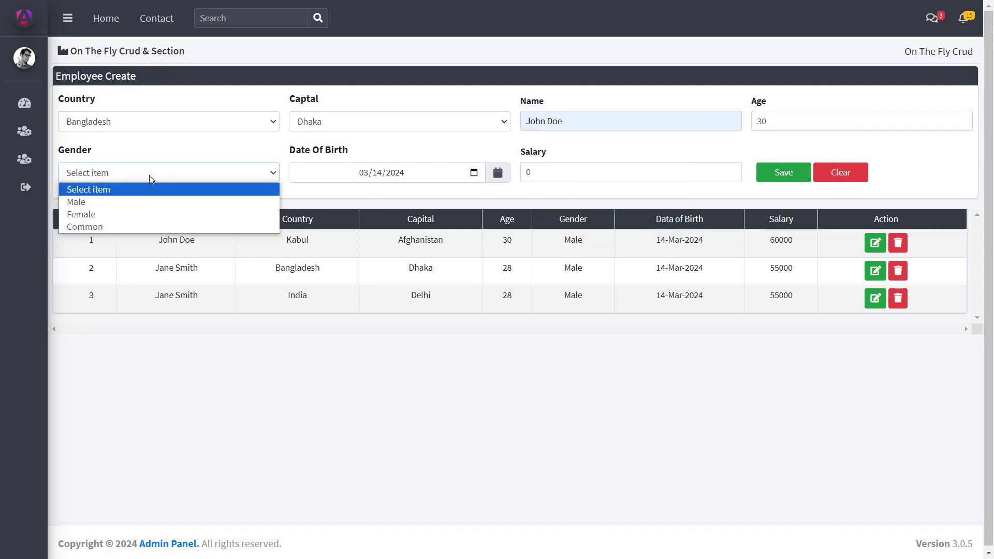
left_click(76, 202)
left_click(473, 173)
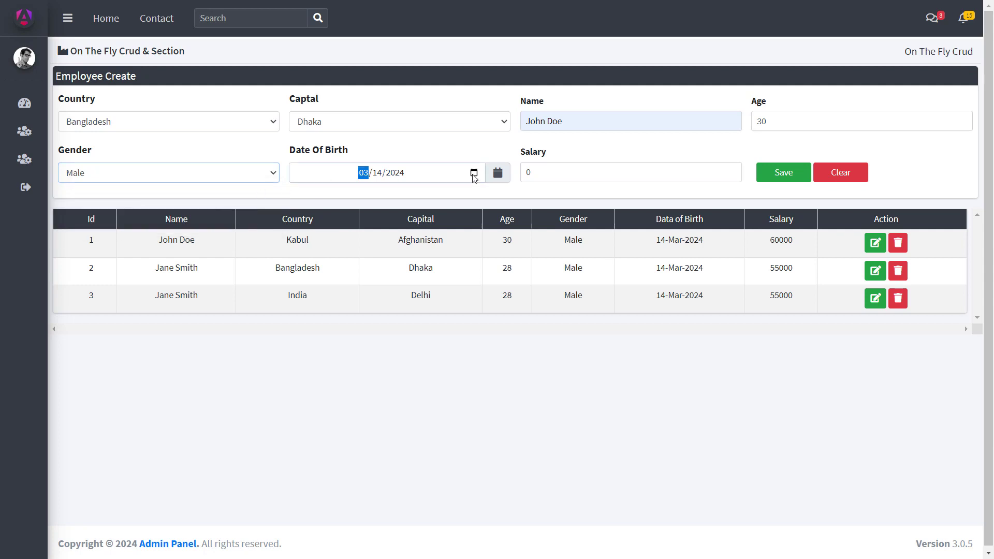
left_click(414, 275)
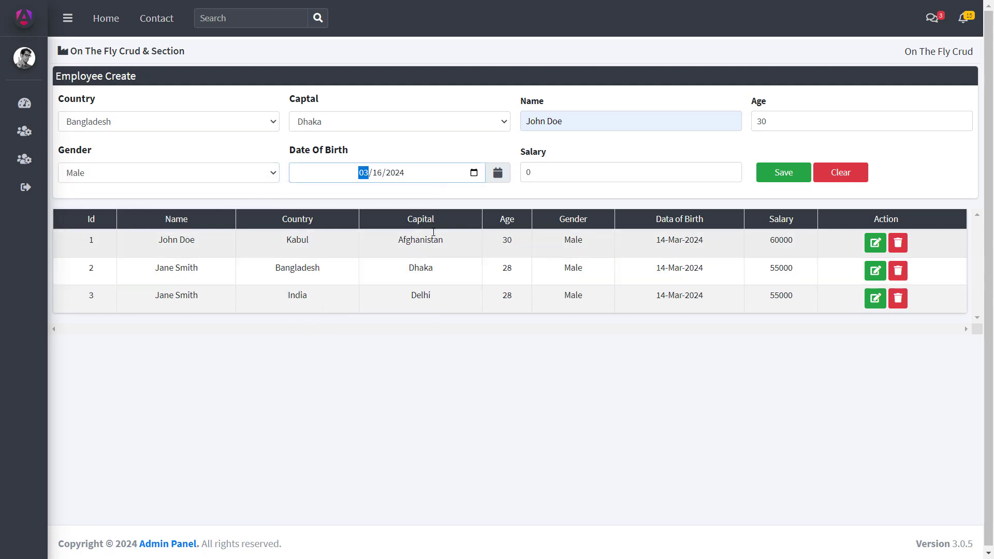
left_click(585, 171)
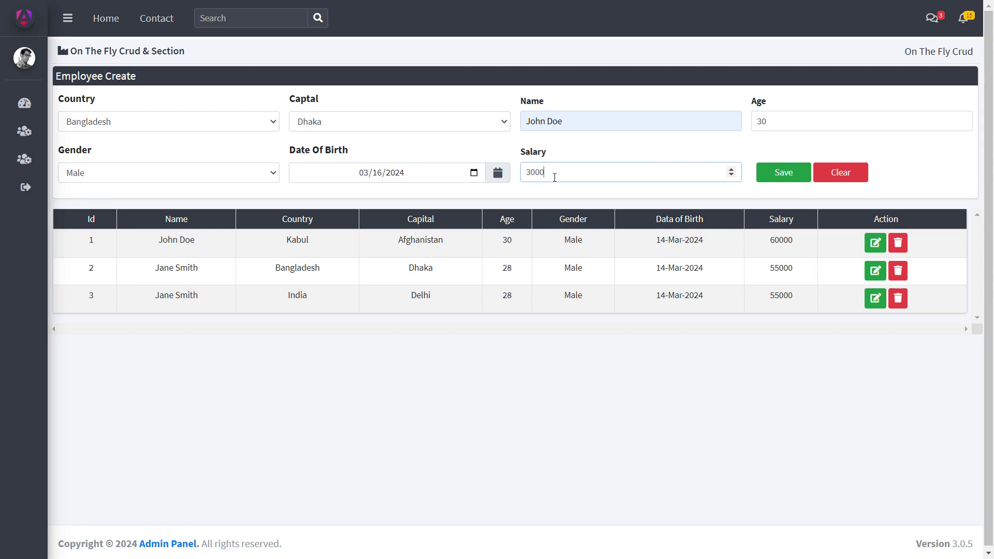
type("30000")
left_click(784, 173)
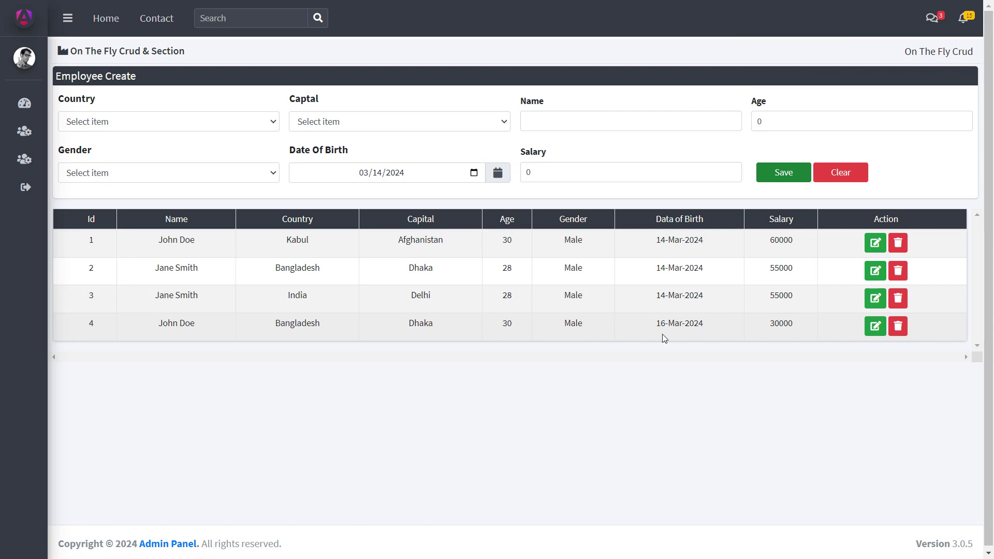
Step: Lower row 4's salary to 3000, then delete that fourth record
left_click(876, 298)
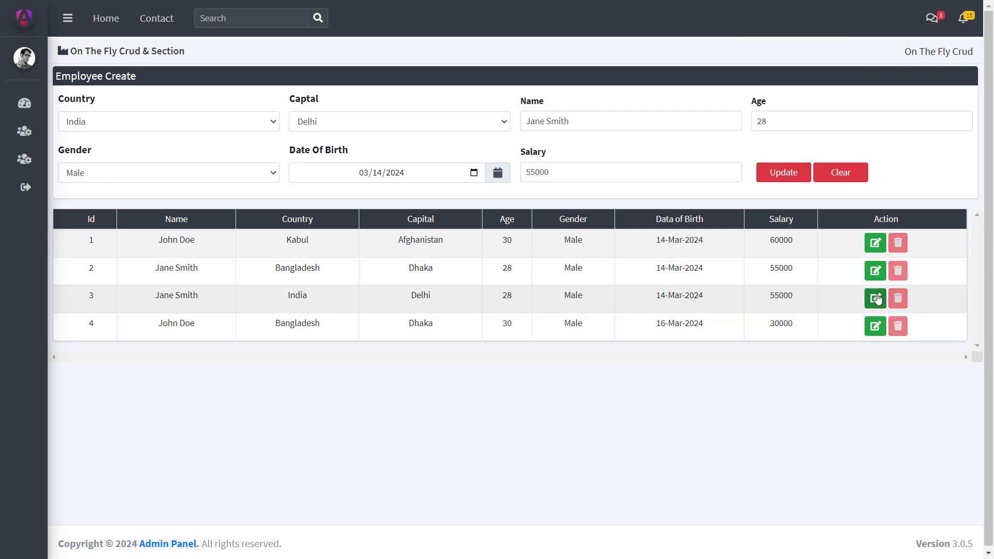
left_click(875, 326)
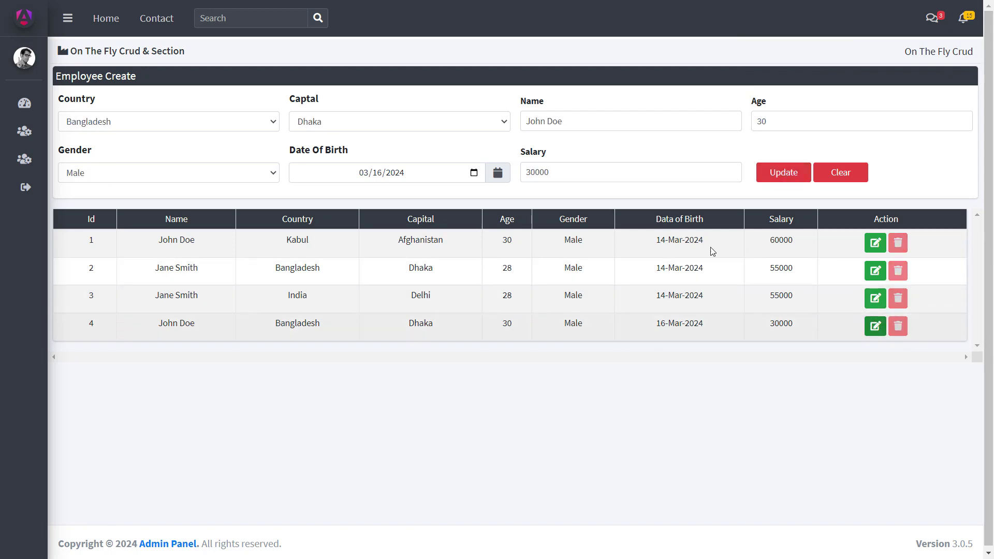
left_click(611, 174)
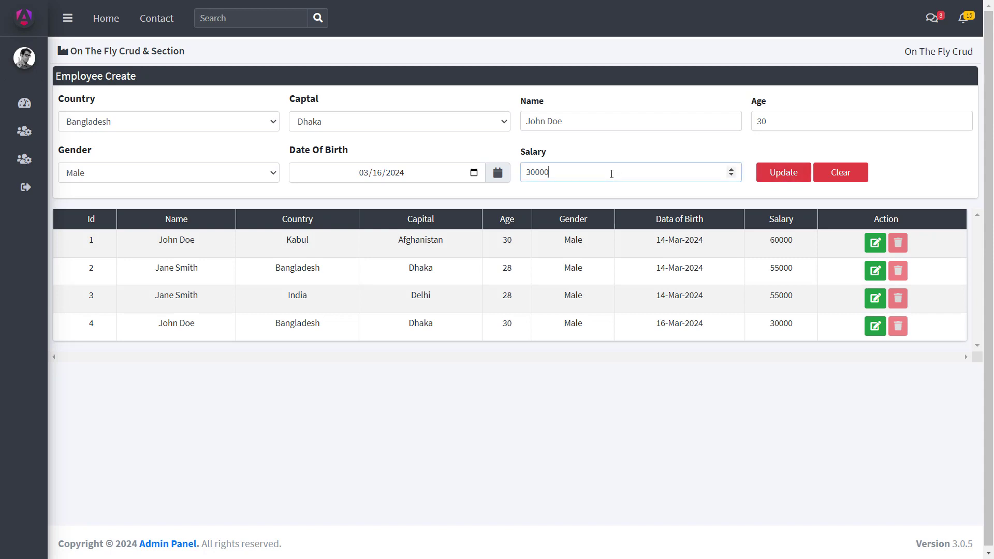
left_click(781, 175)
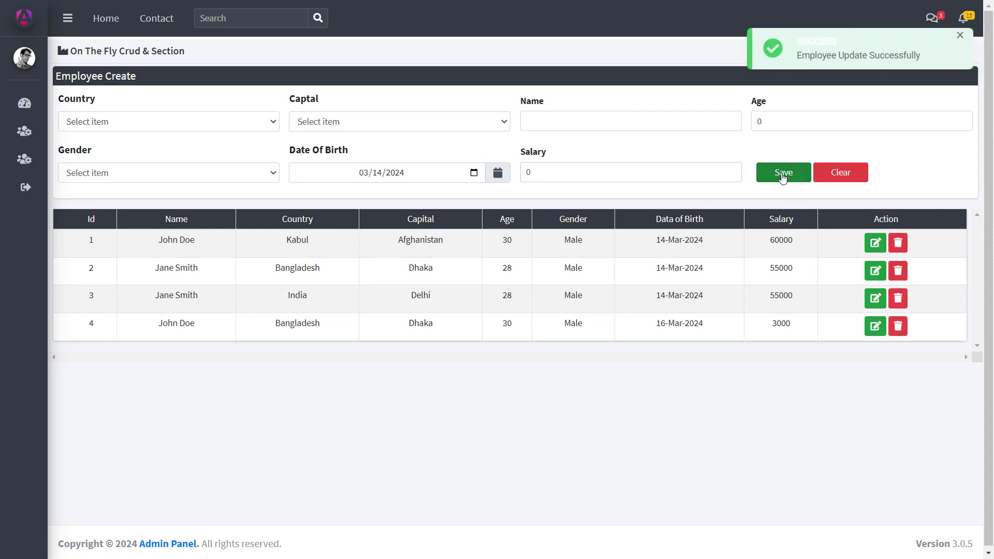
left_click(898, 325)
left_click(423, 312)
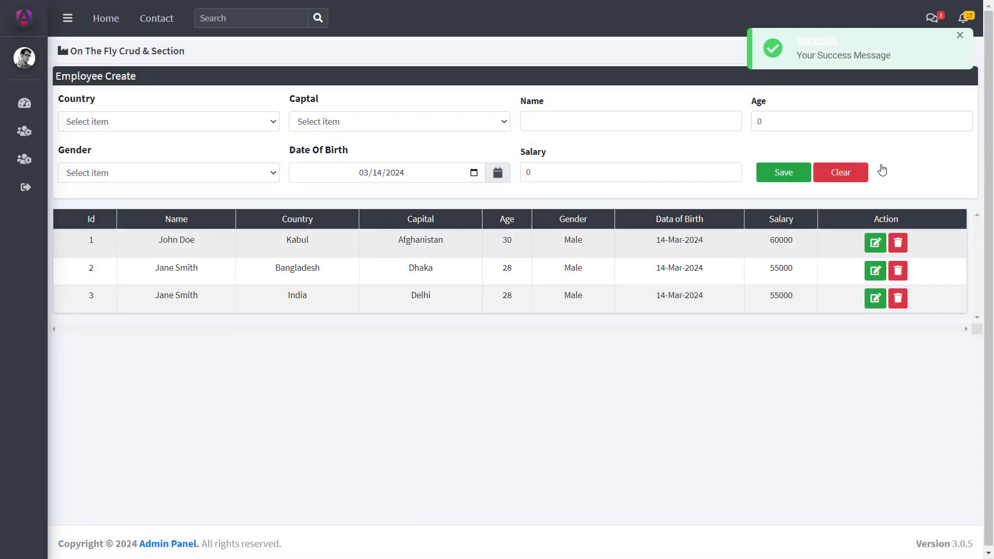
Step: Go to Fly Crud > Crud Reactiv Form, load row 1's employee, then clear the form
mouse_move(18, 155)
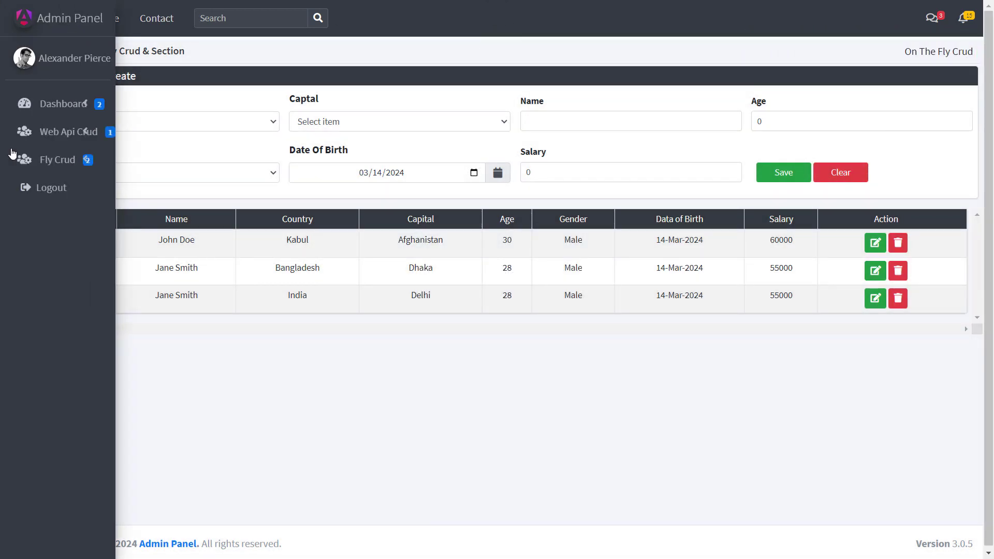
left_click(133, 159)
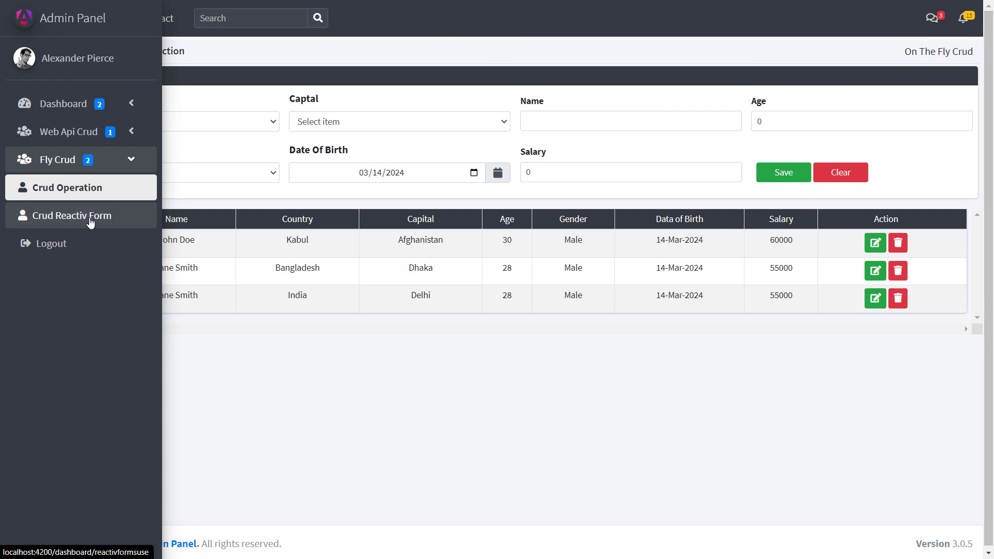
left_click(88, 218)
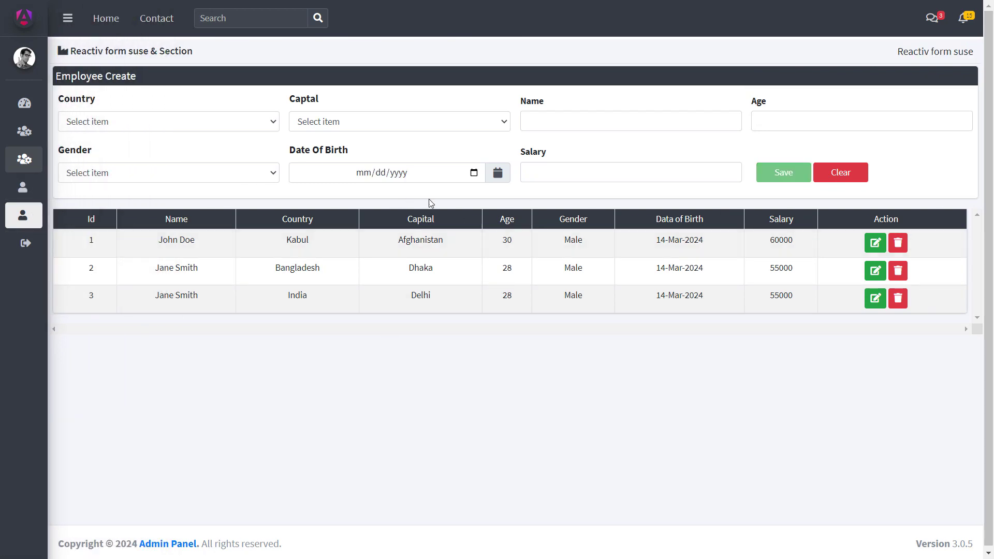
left_click(875, 247)
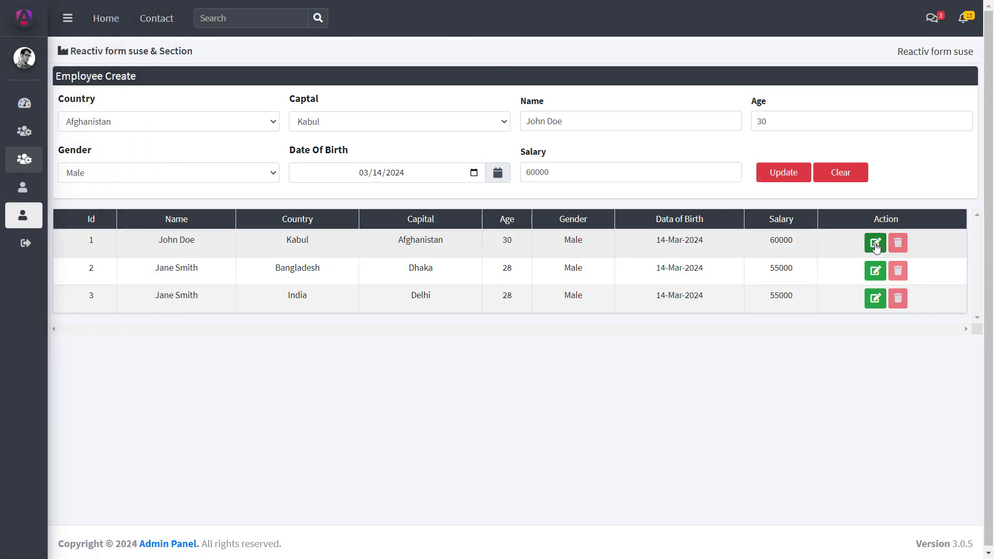
left_click(850, 179)
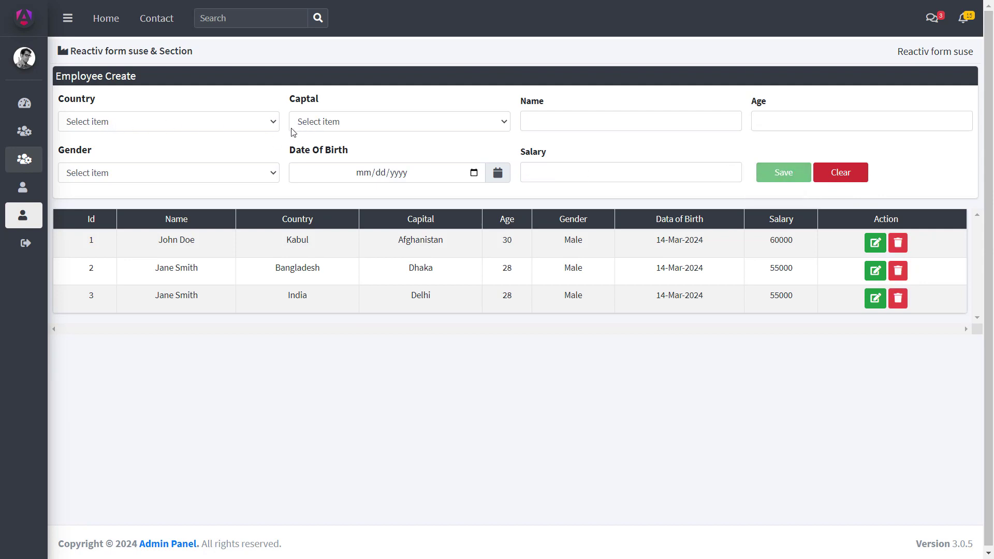
Step: Trigger the Name required message, type 'te' to test validation, then clear the form
left_click(598, 117)
left_click(608, 143)
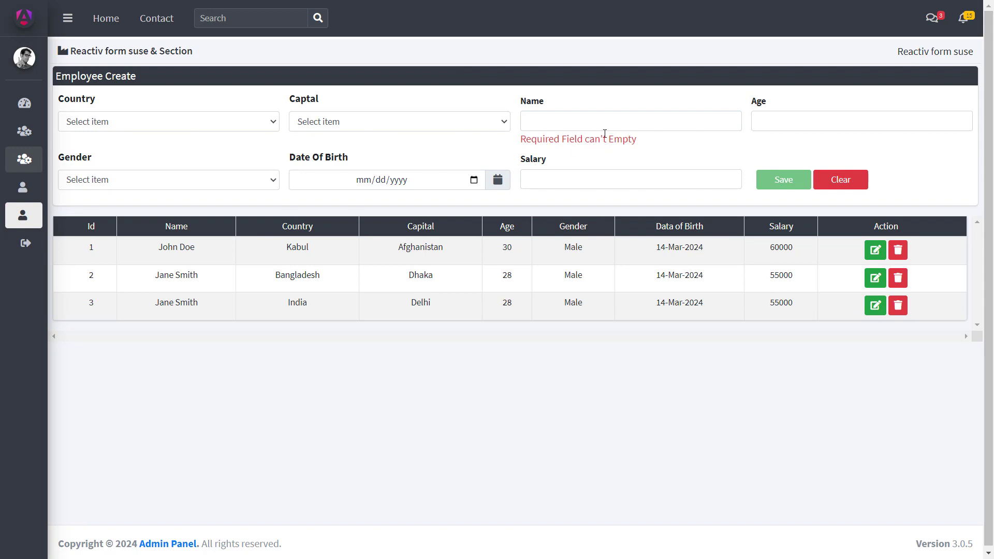
left_click(593, 123)
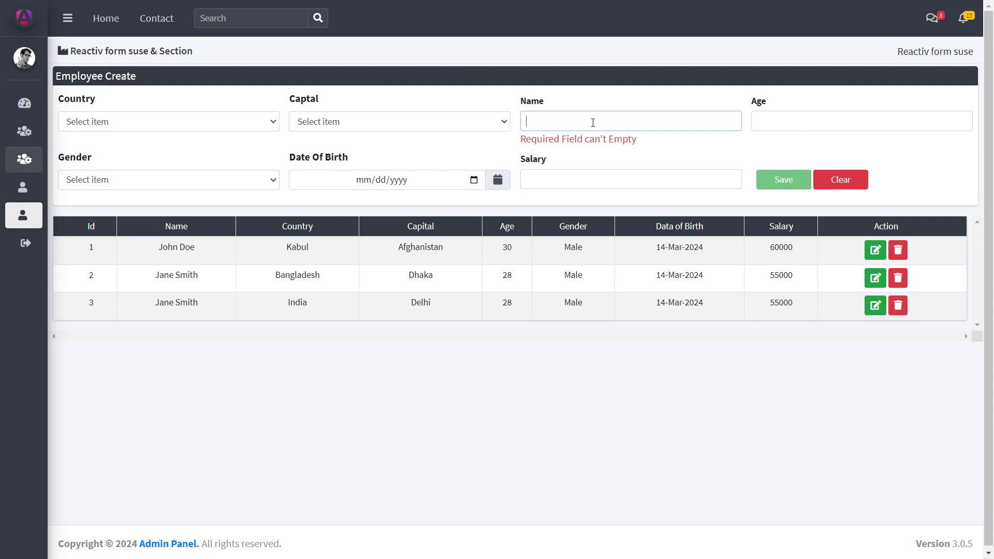
type("te")
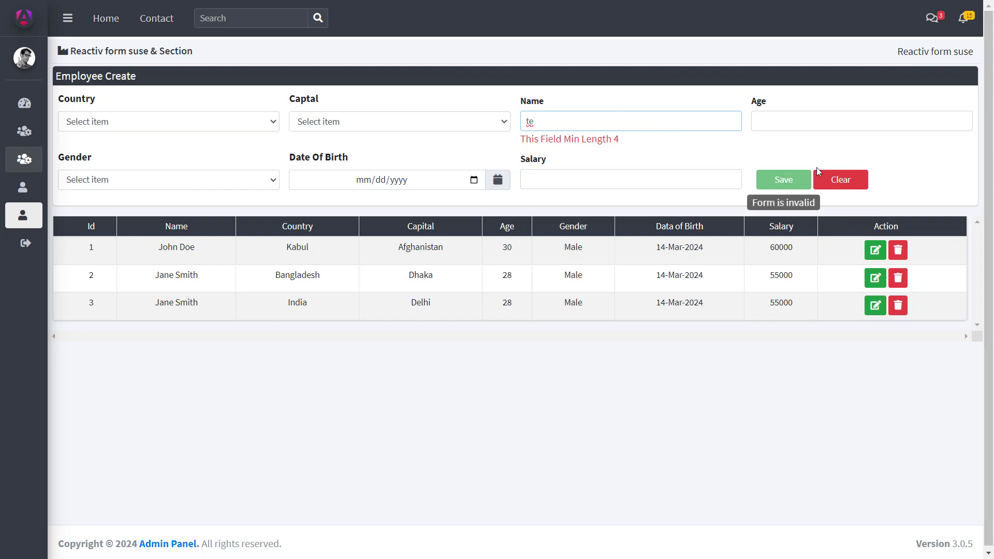
left_click(839, 179)
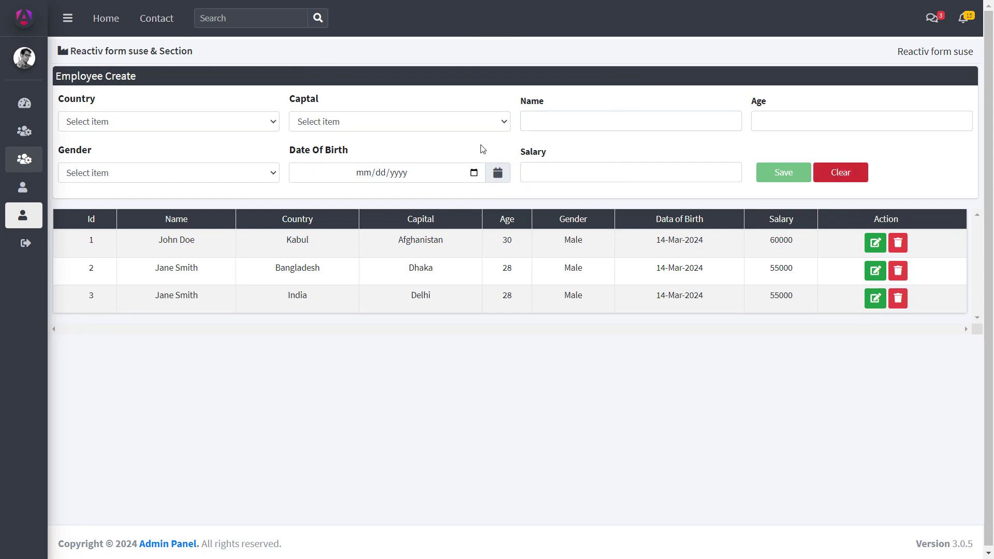
mouse_move(53, 254)
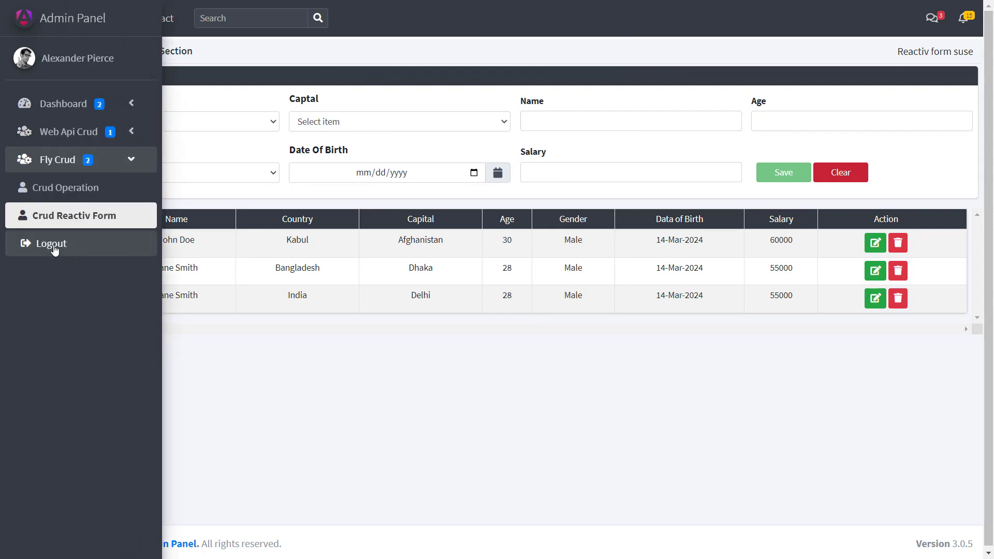
Step: Log out from the sidebar and sign back in with SignIn Public
left_click(53, 248)
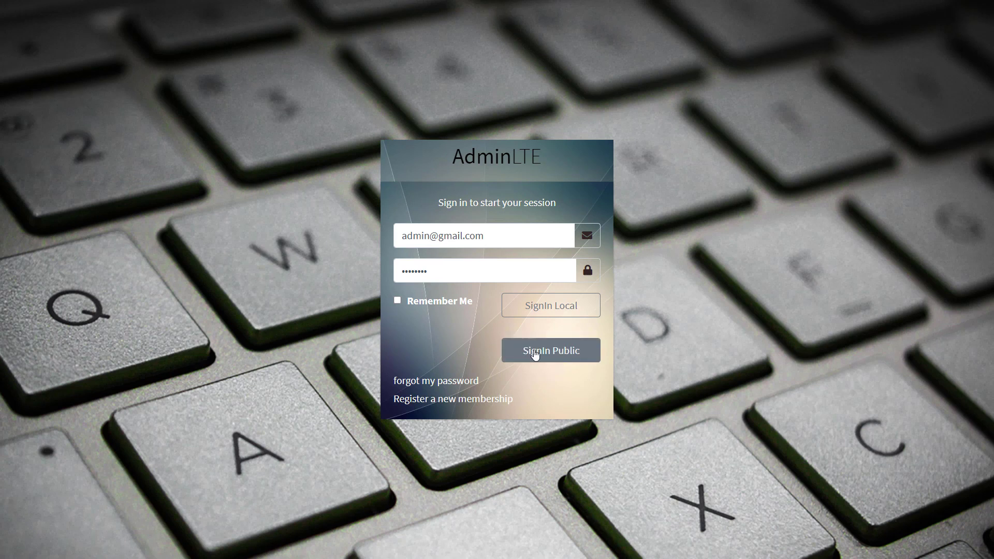
left_click(542, 354)
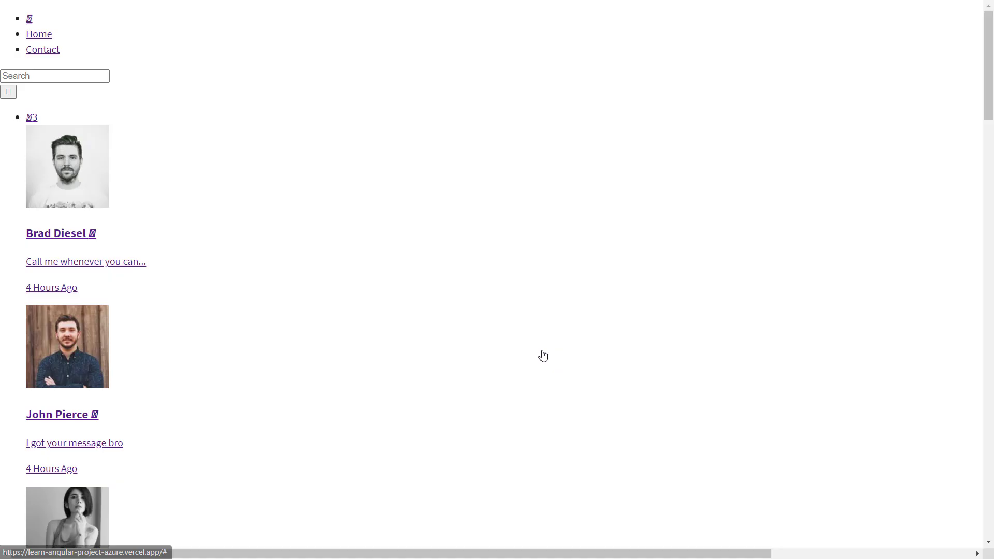
mouse_move(104, 150)
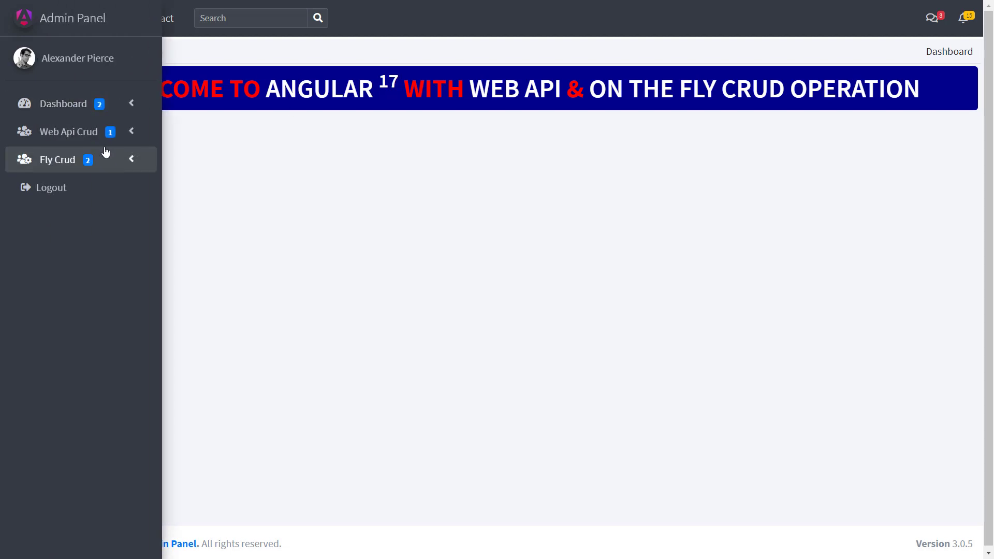